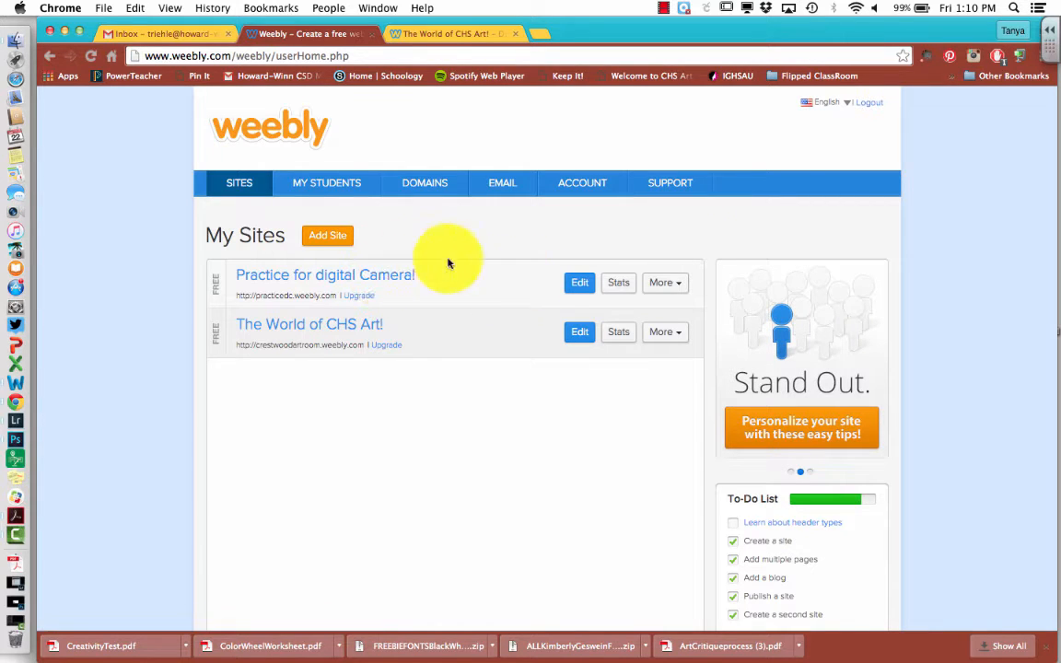
- Open the Practice for digital Camera! site's page list and begin adding a new page
left_click(389, 276)
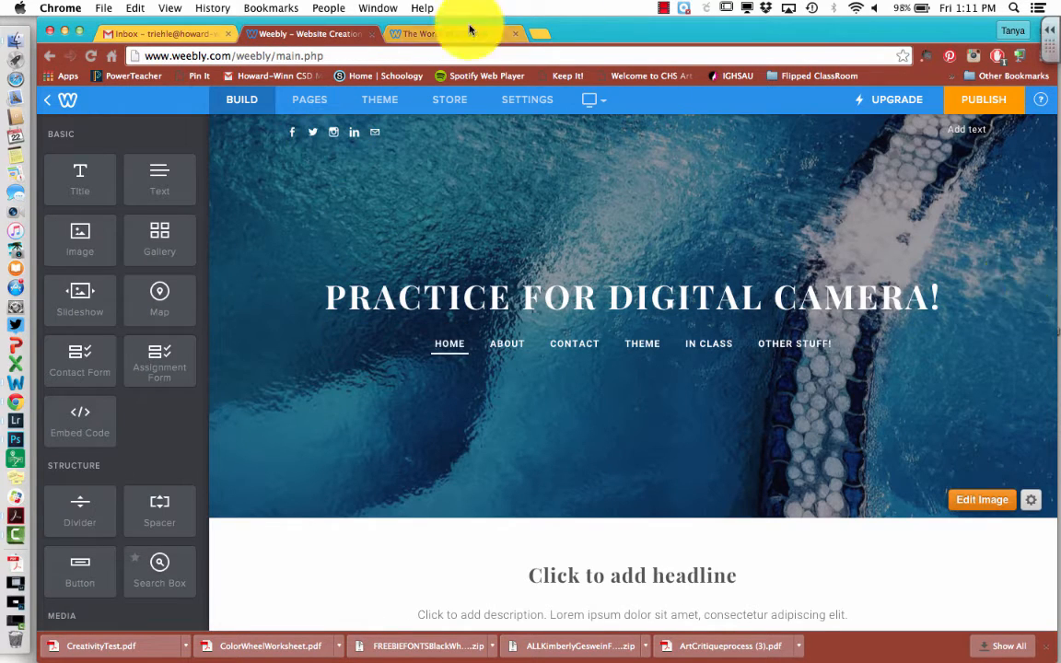
left_click(304, 102)
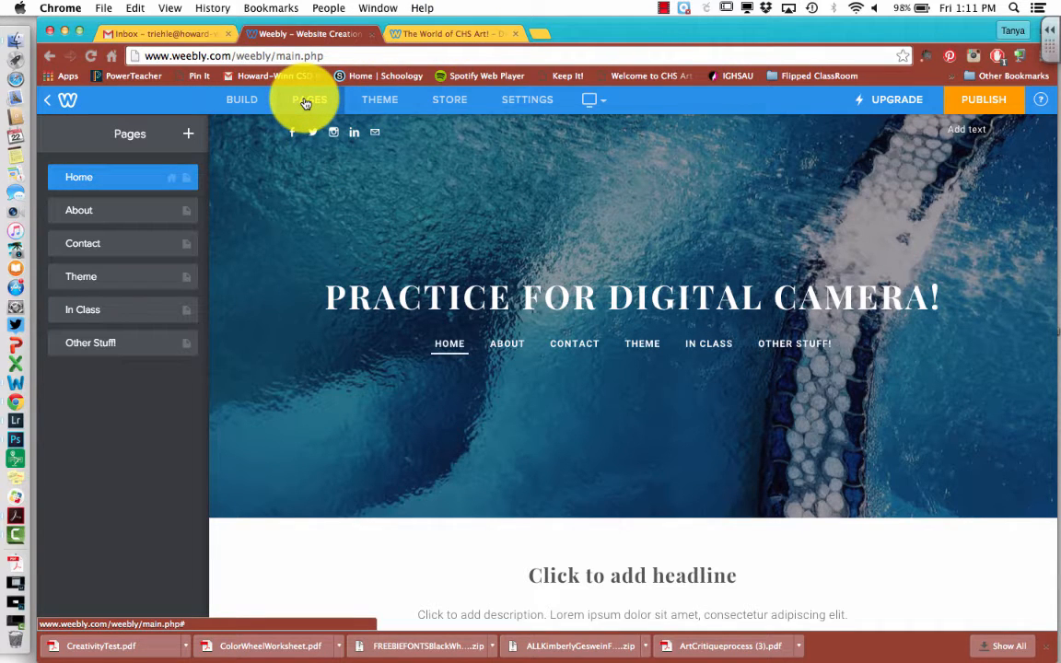
left_click(188, 134)
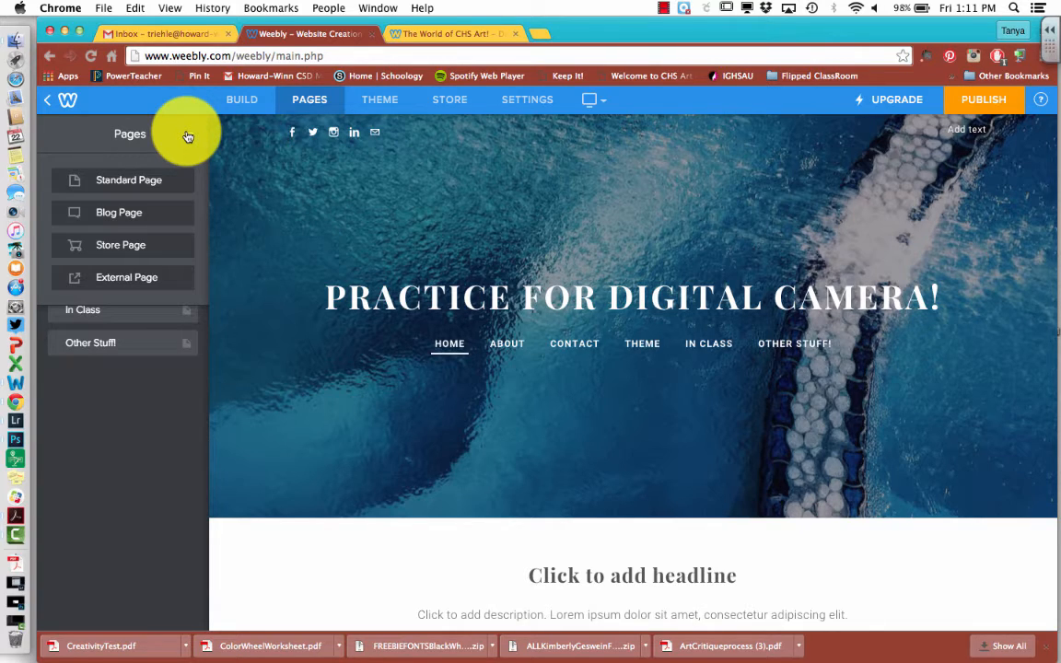
- Create a new Standard page named 'Bubbles'
left_click(164, 182)
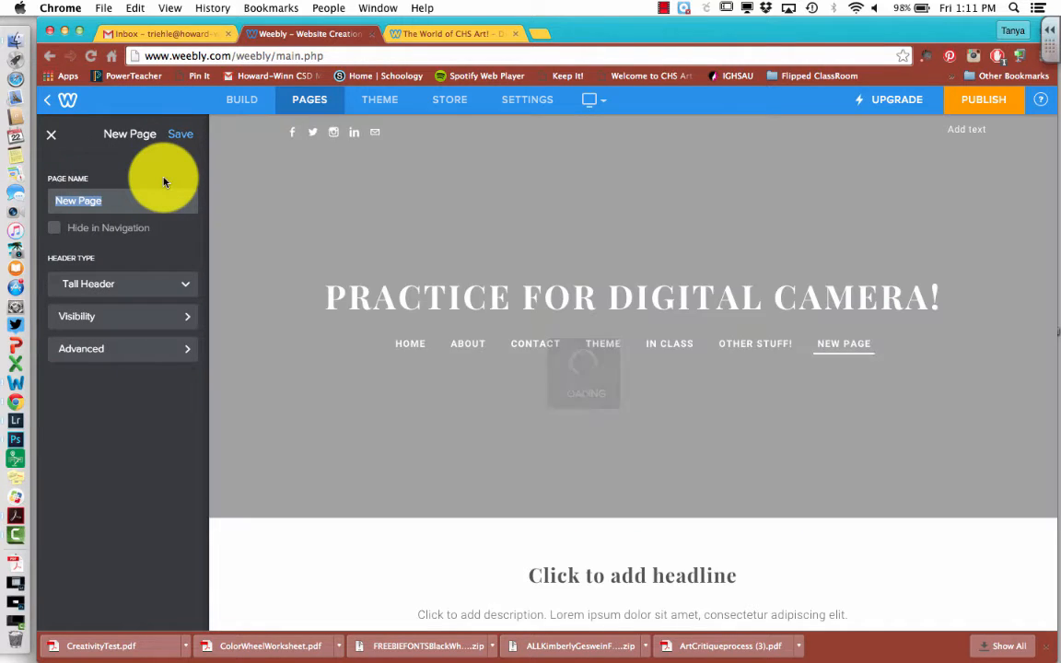
type("Bubbles")
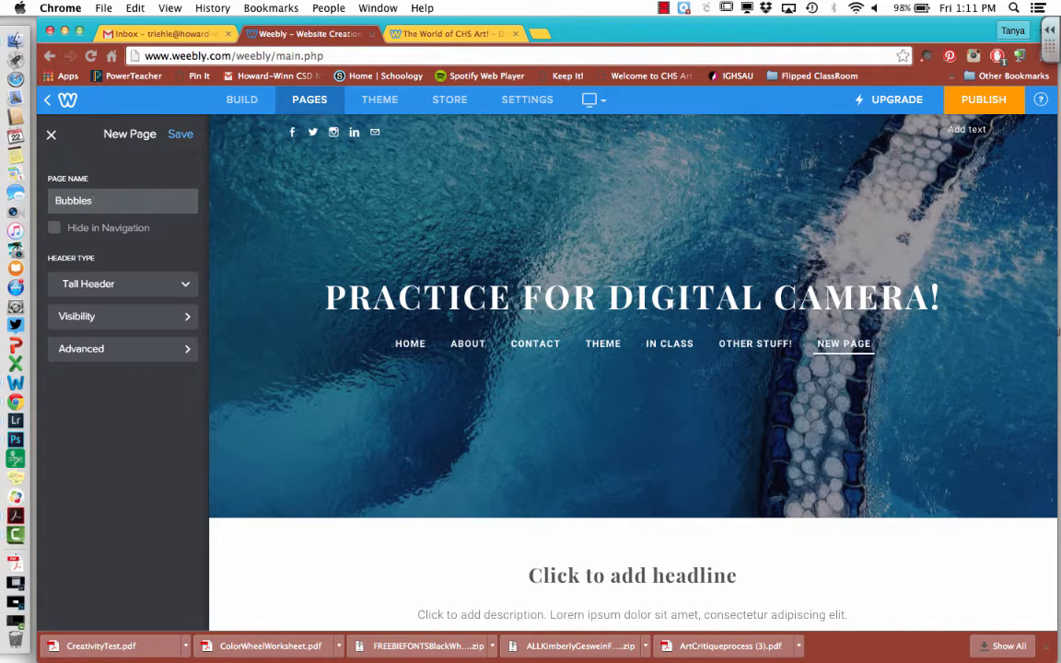
left_click(183, 135)
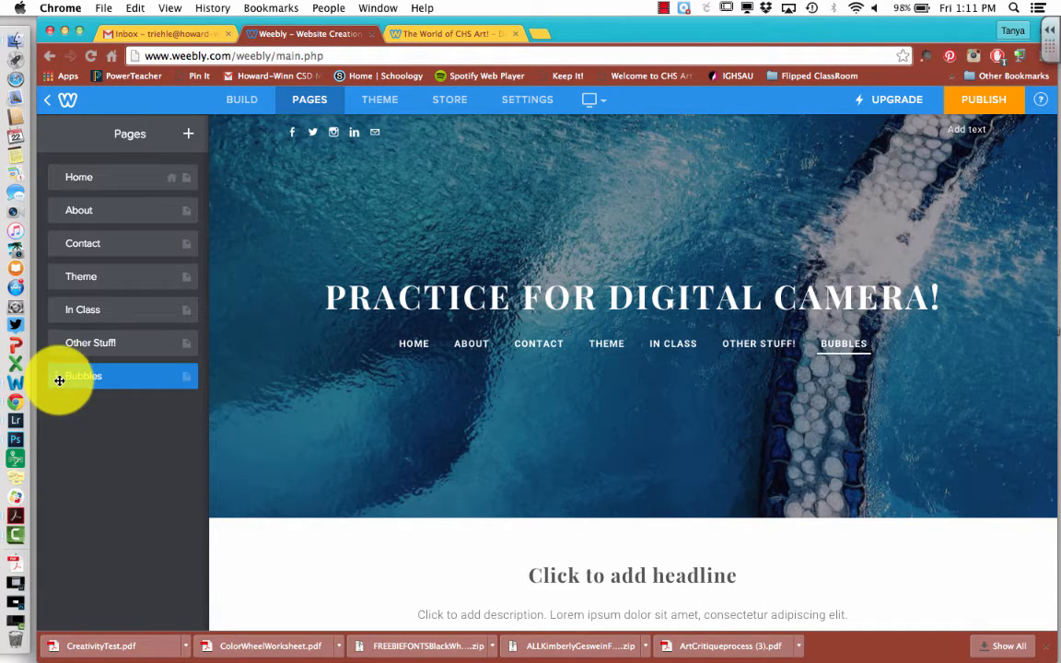
- Nest the Bubbles page under In Class in the site navigation
left_click_drag(58, 381, 74, 340)
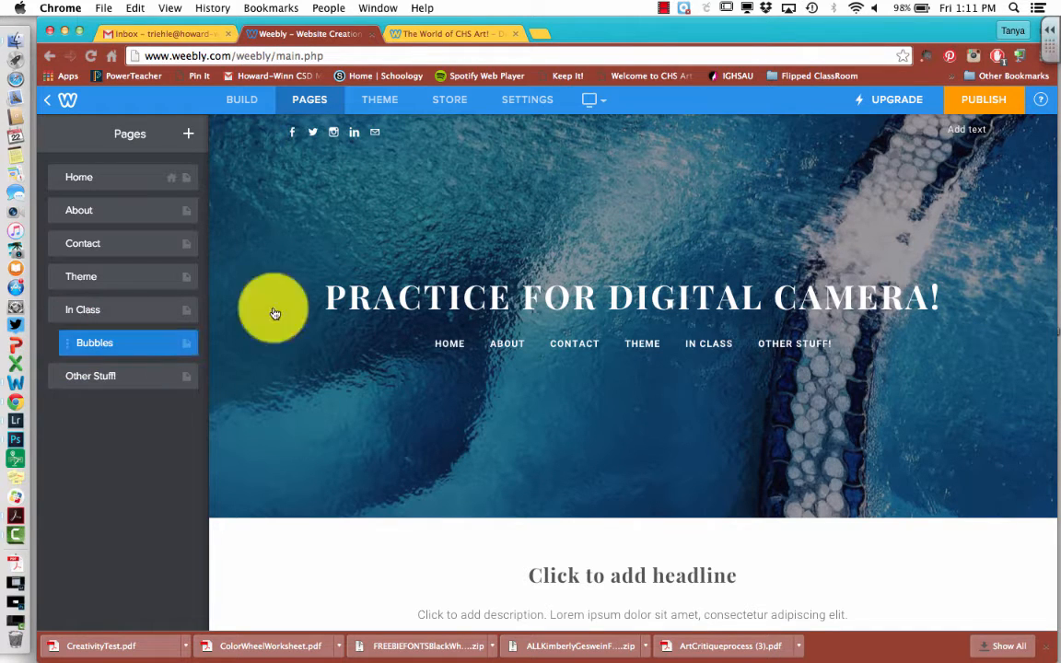
mouse_move(704, 343)
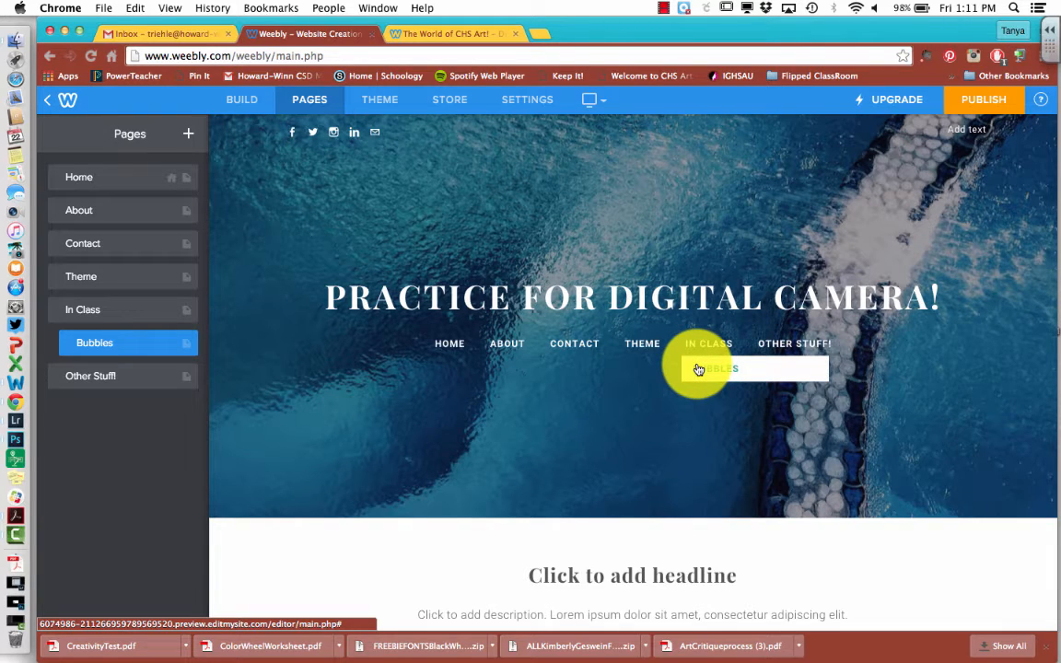
left_click(698, 369)
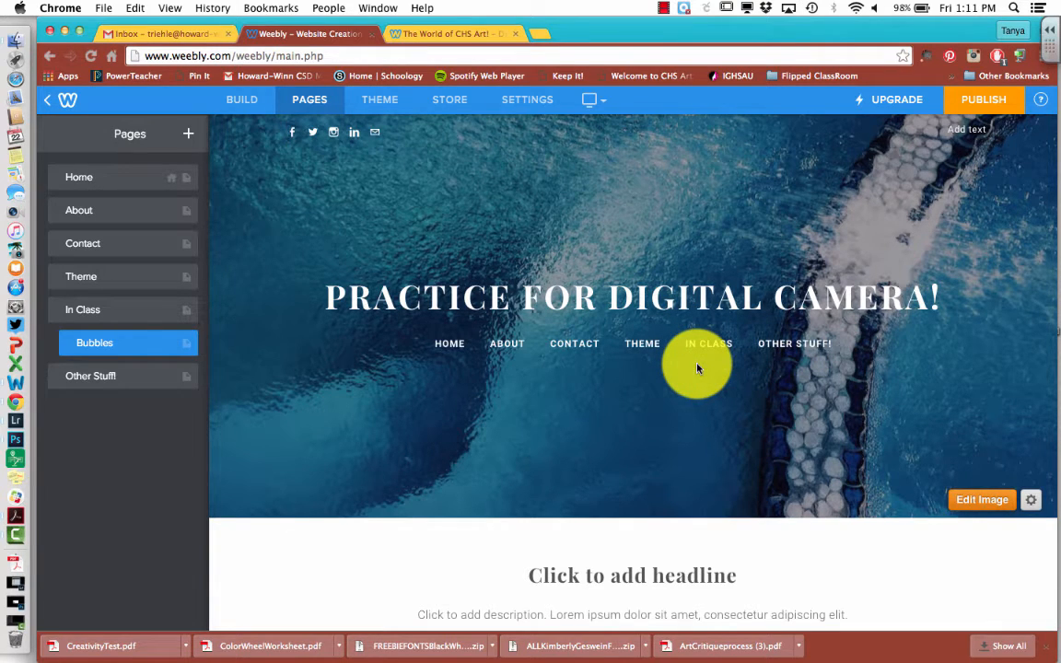
scroll(500, 518, "down", 2)
scroll(499, 518, "up", 2)
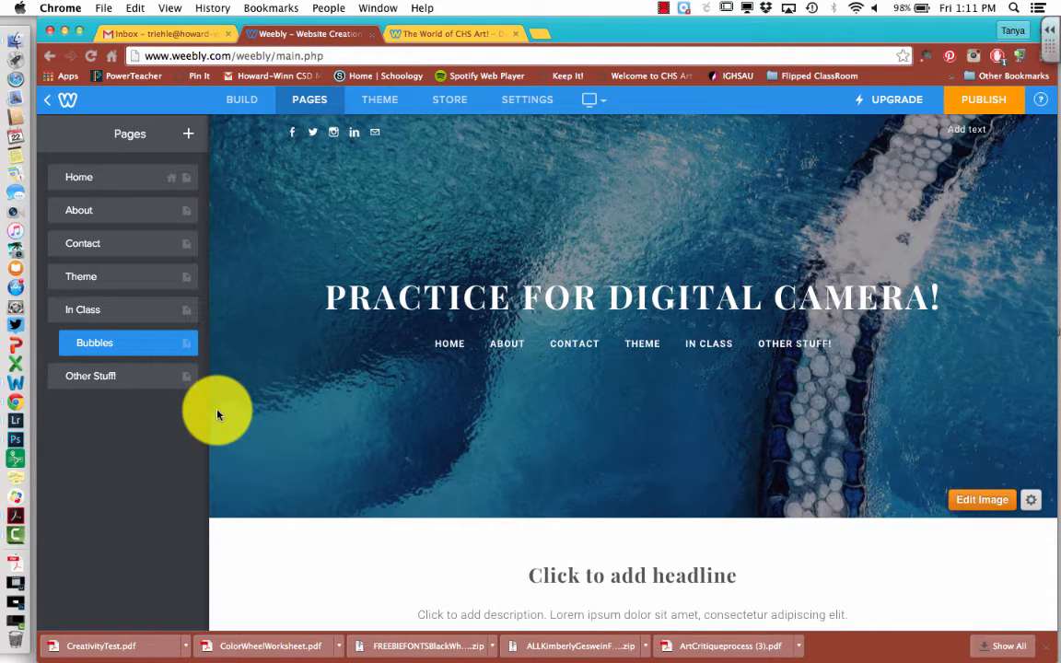
- Add a Title element reading 'Bubbles' and an empty Gallery element below it
left_click(238, 108)
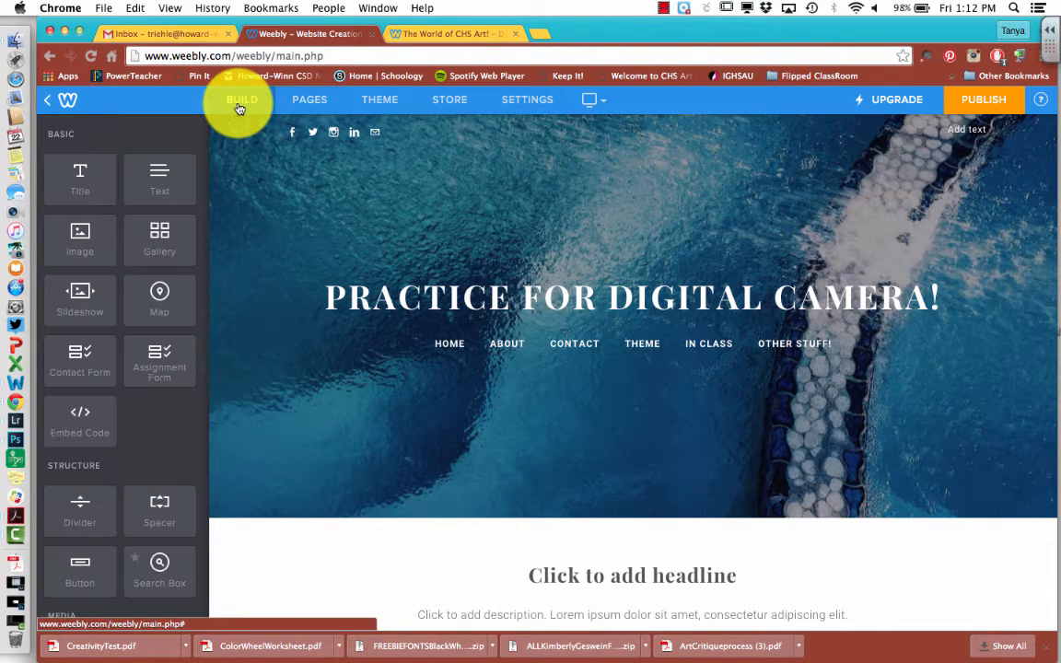
left_click_drag(82, 184, 428, 187)
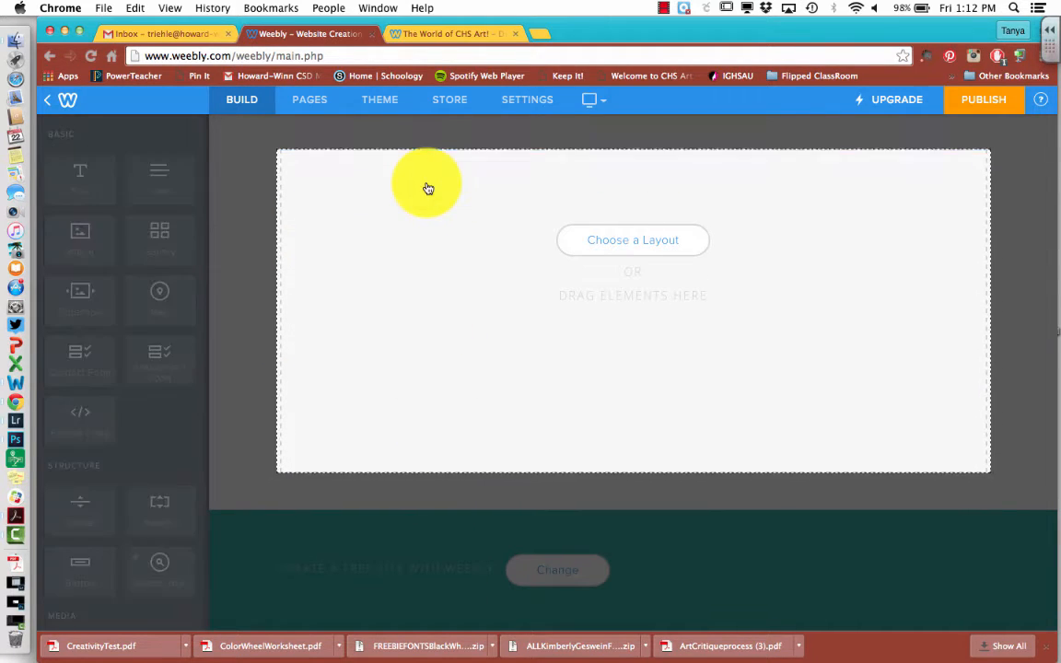
left_click(396, 308)
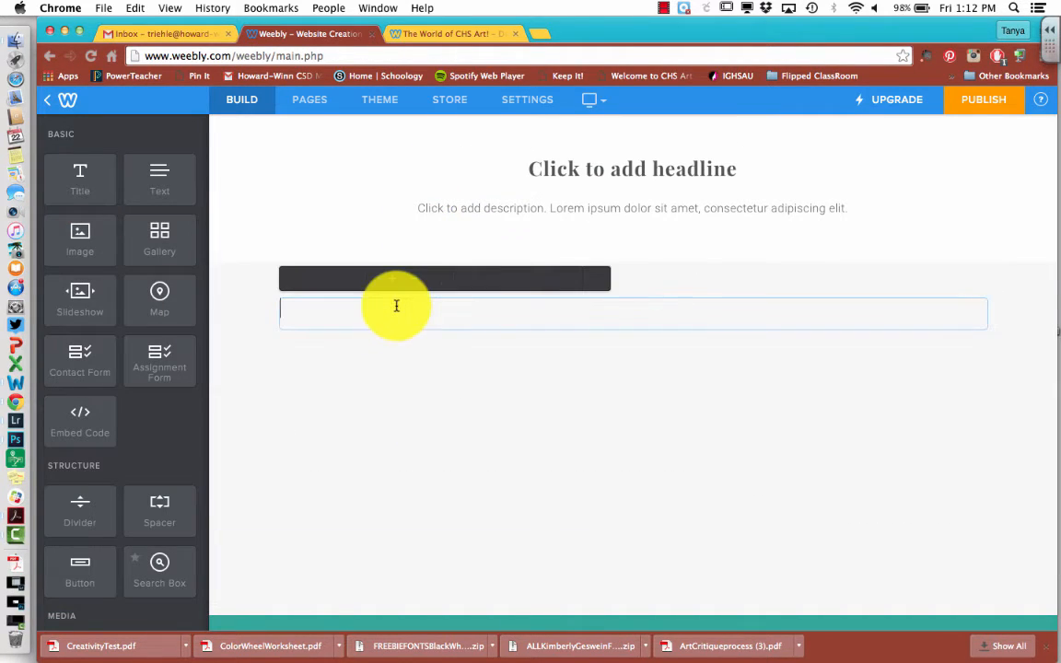
type("Bubbles")
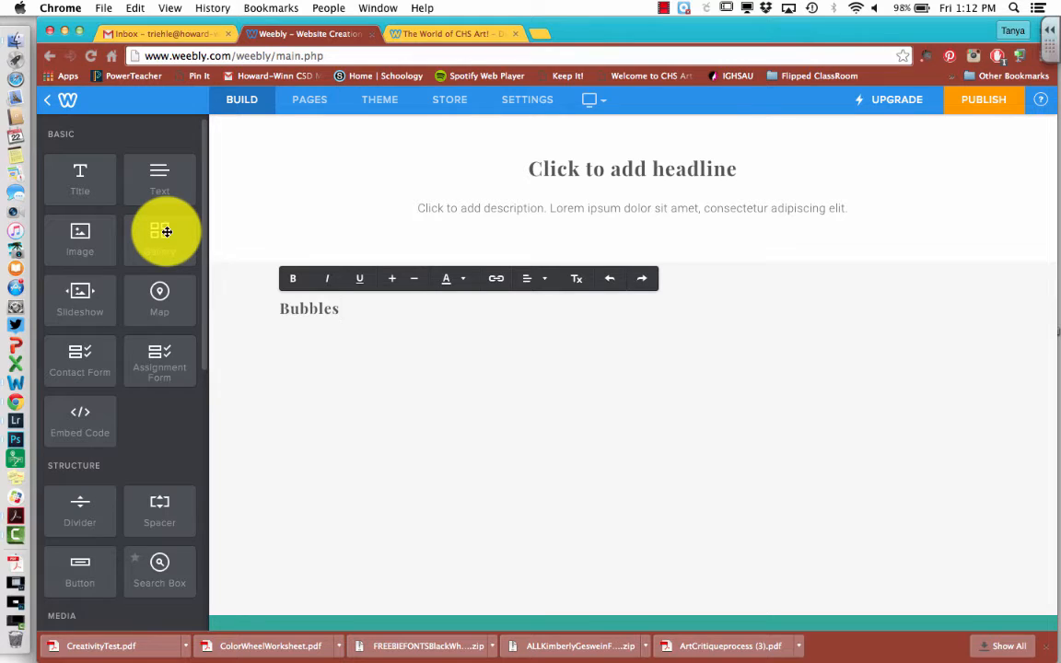
left_click_drag(167, 232, 316, 243)
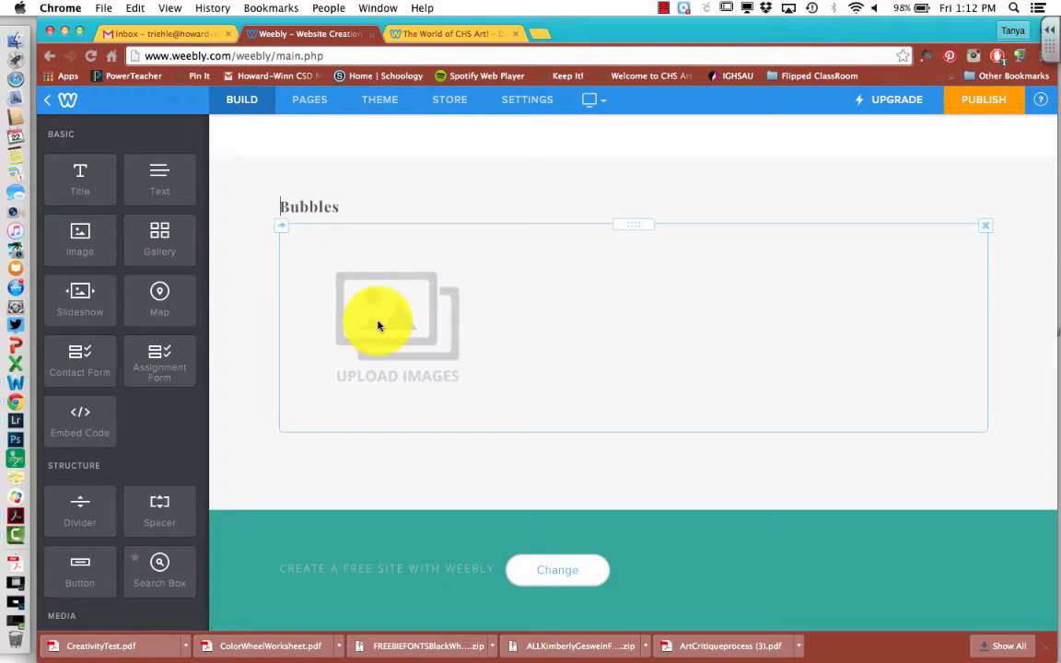
- Upload IMG_3302-Editeditweb.jpg and IMG_3302editweb.jpg from Exports > Digital Camera into the gallery
left_click(373, 320)
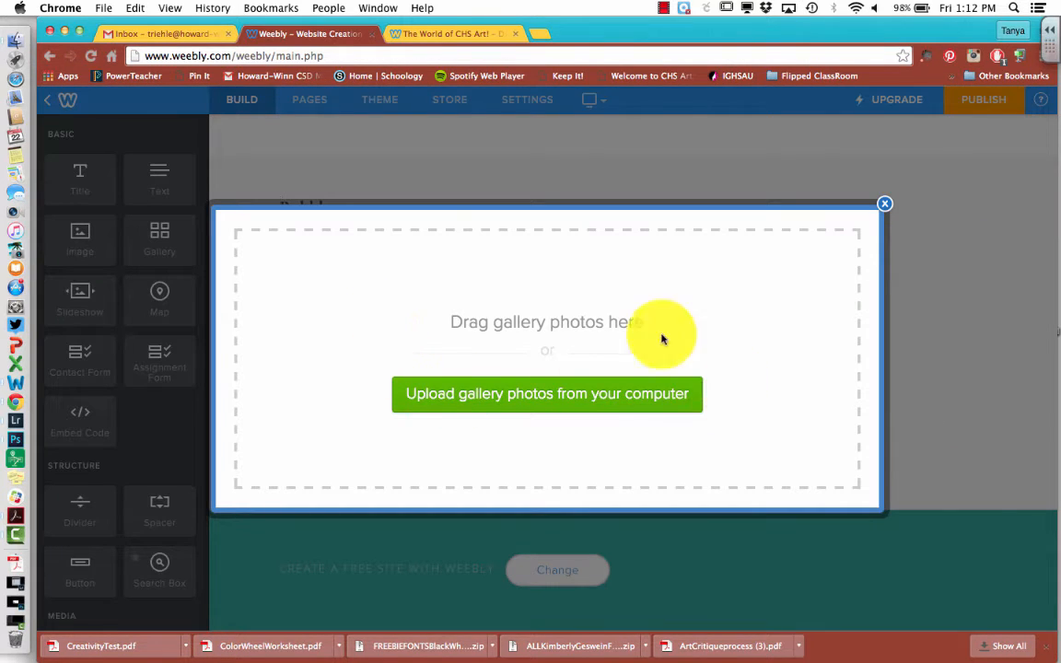
left_click(522, 404)
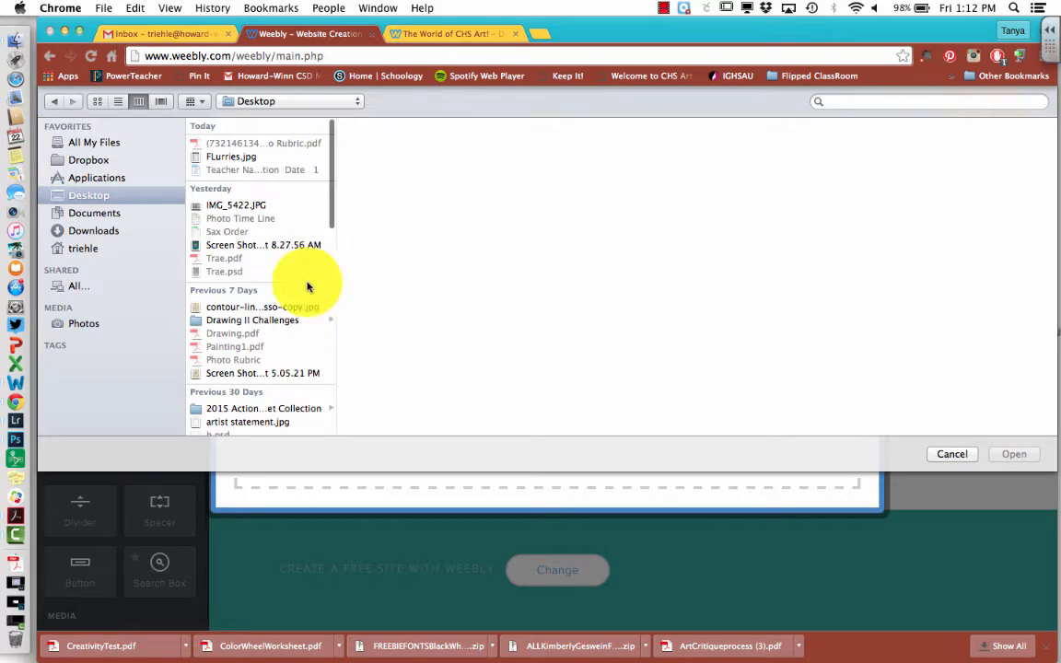
scroll(246, 320, "down", 6)
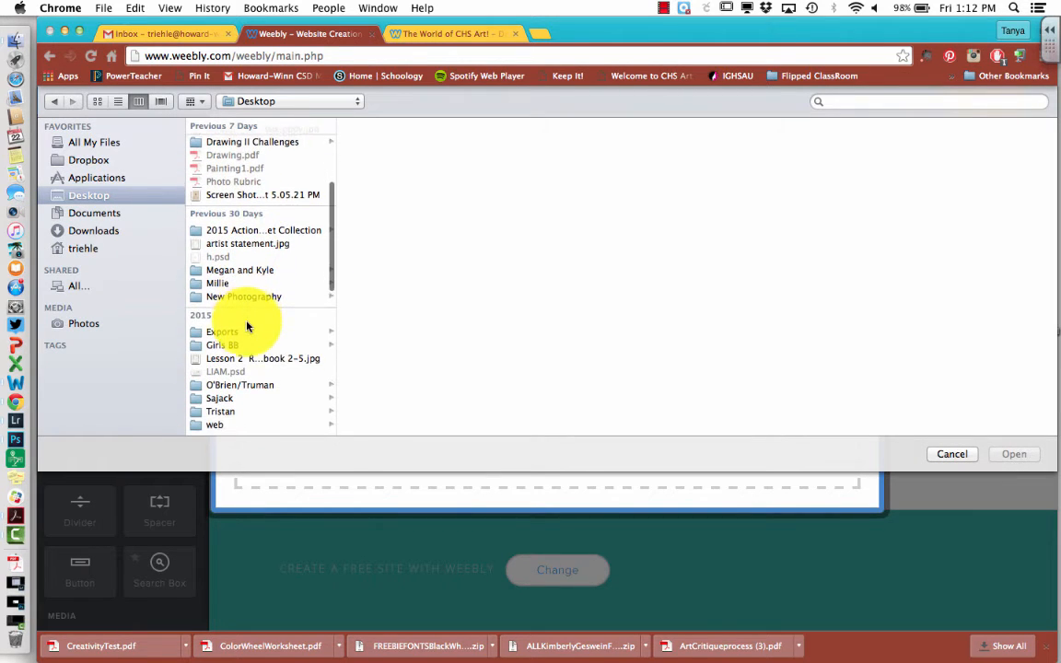
left_click(247, 328)
left_click(377, 144)
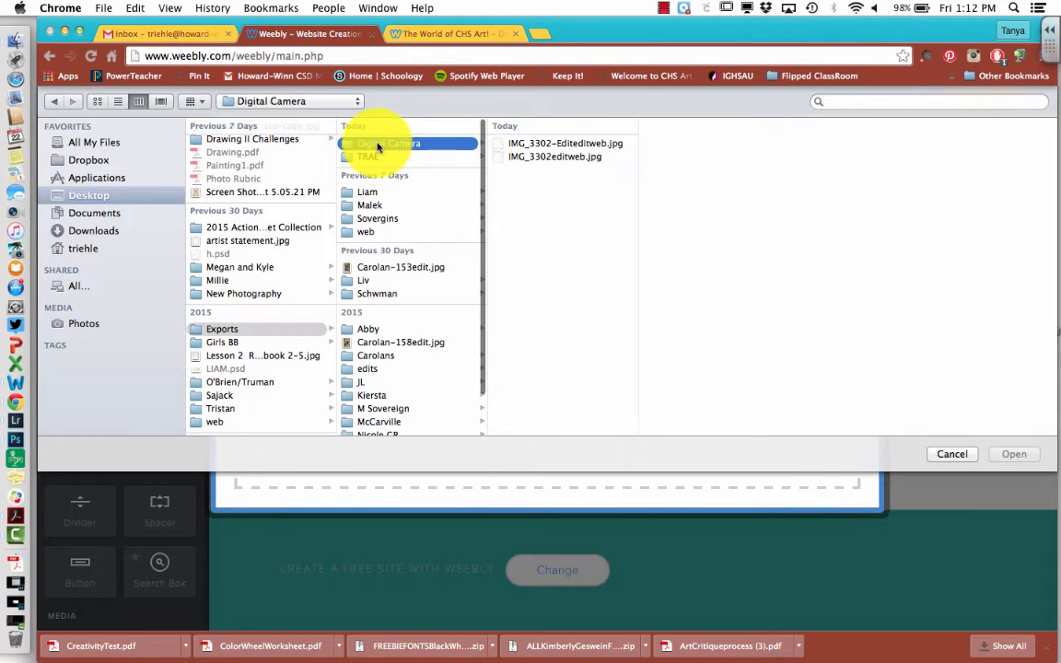
left_click(520, 145)
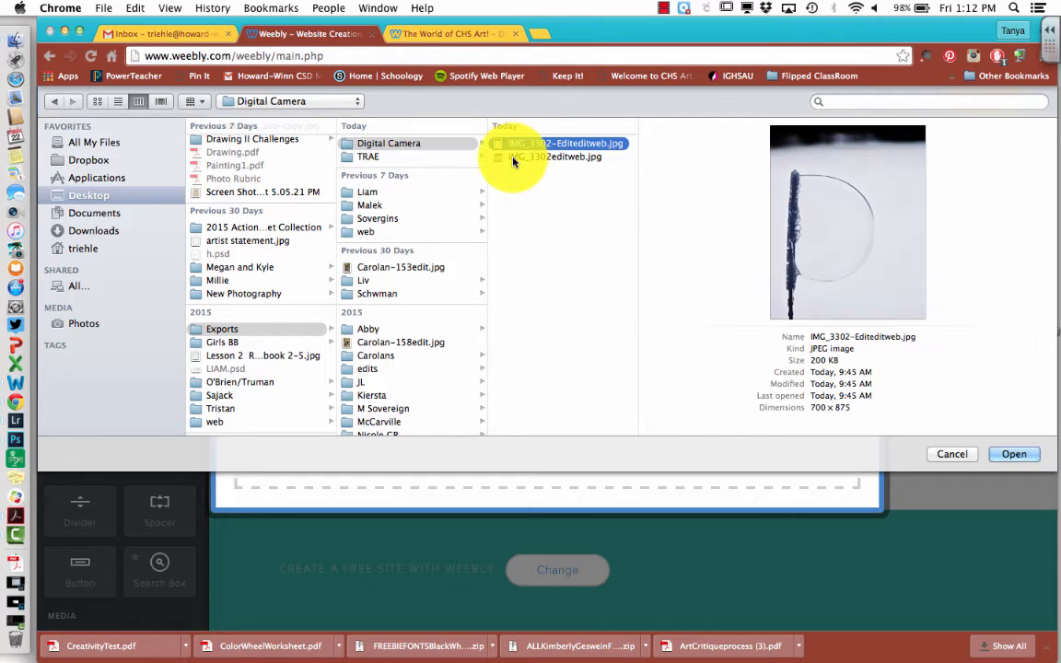
left_click(514, 158, "shift")
left_click(1015, 455)
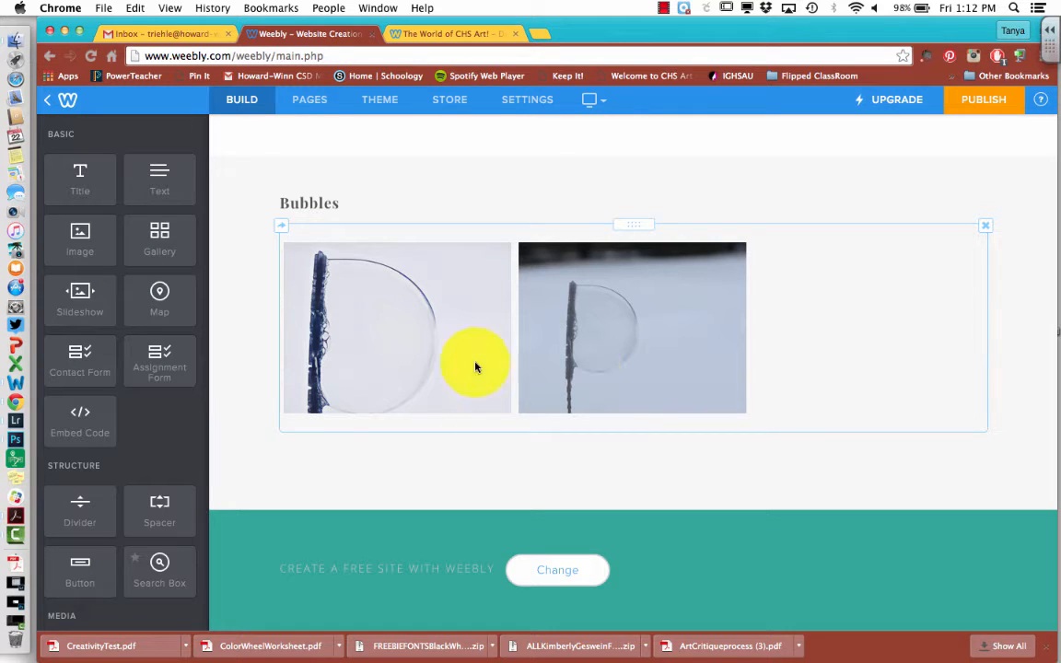
- Caption the first bubble photo 'After' and the second 'Before'
left_click(447, 355)
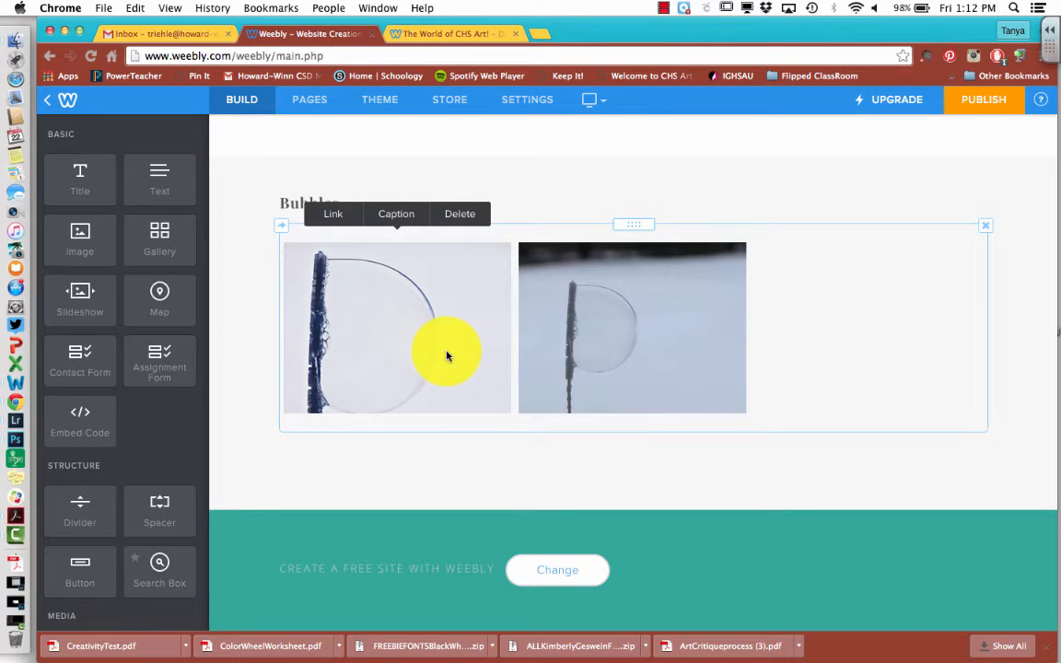
left_click(406, 213)
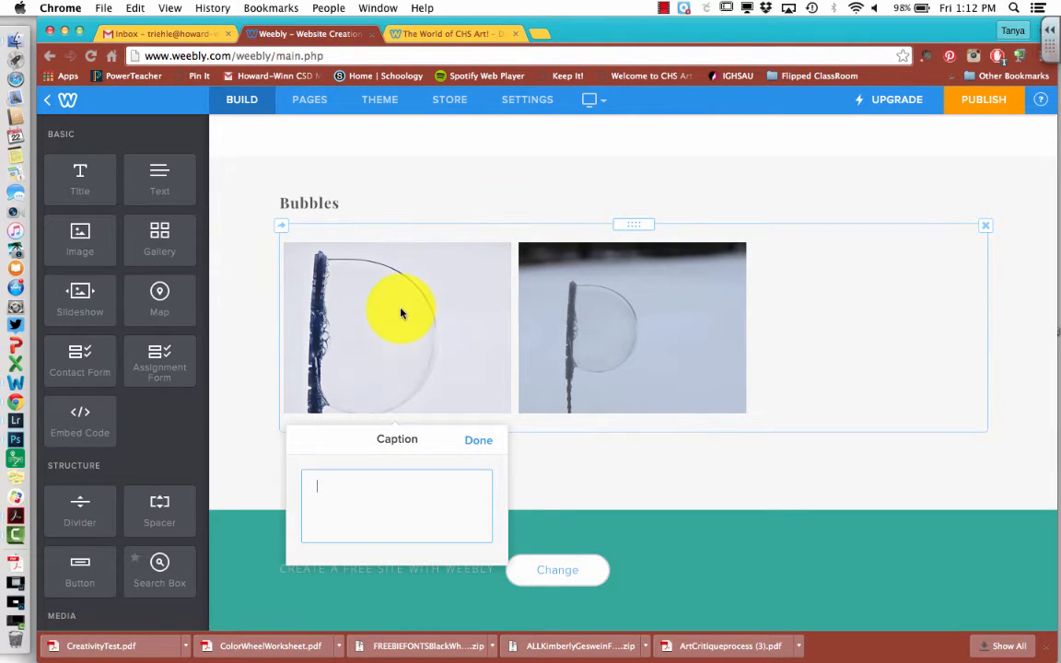
type("After")
left_click(474, 439)
left_click(590, 382)
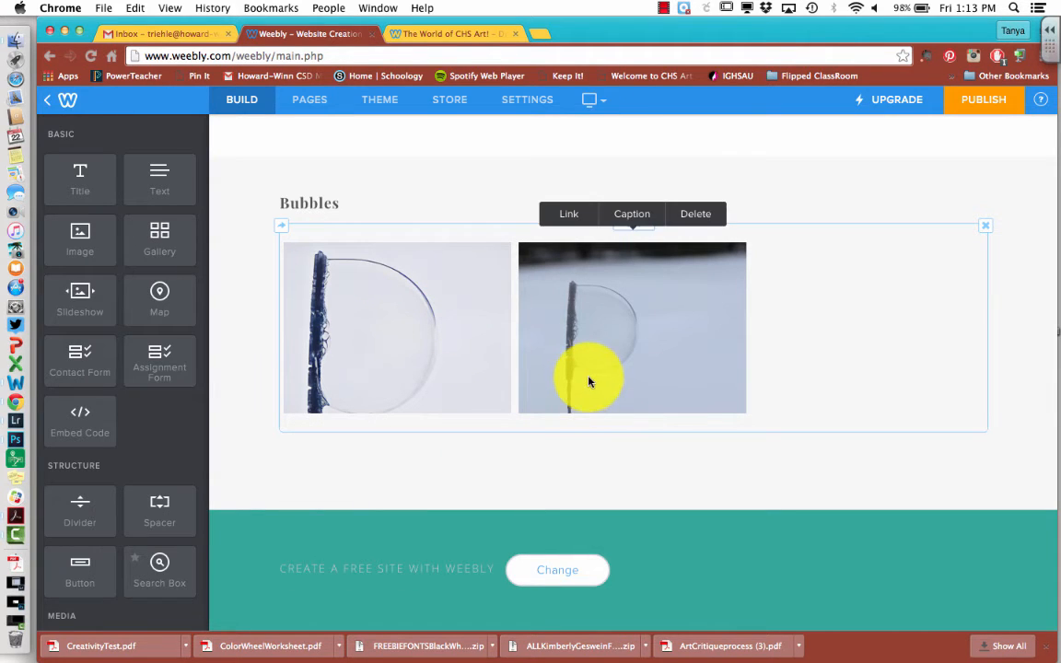
left_click(632, 199)
left_click(622, 283)
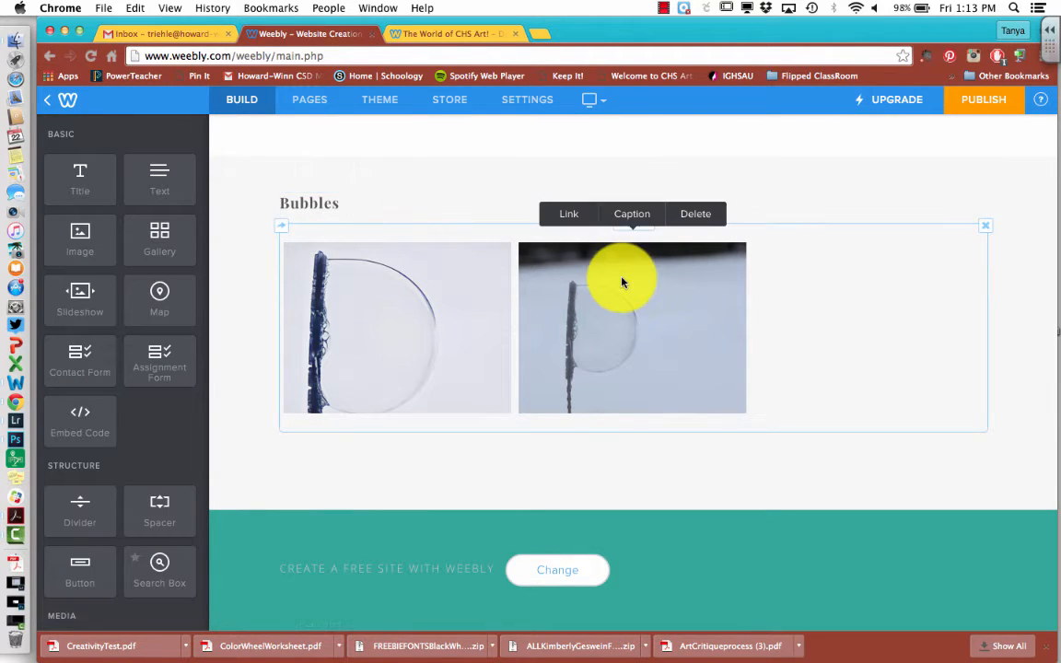
left_click(632, 214)
type("Befo")
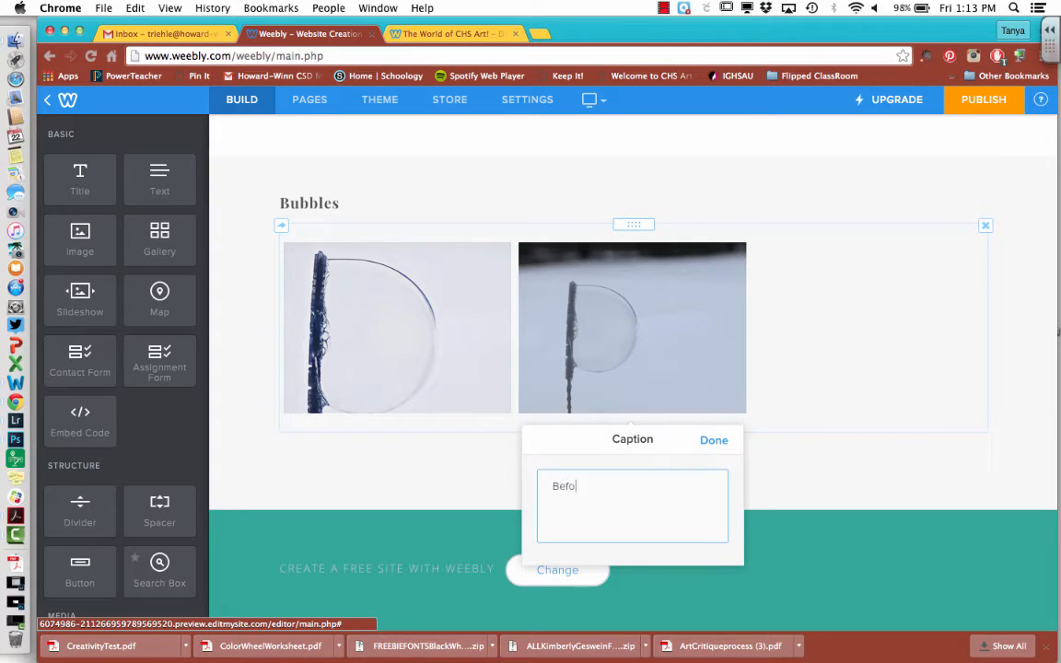
type("re")
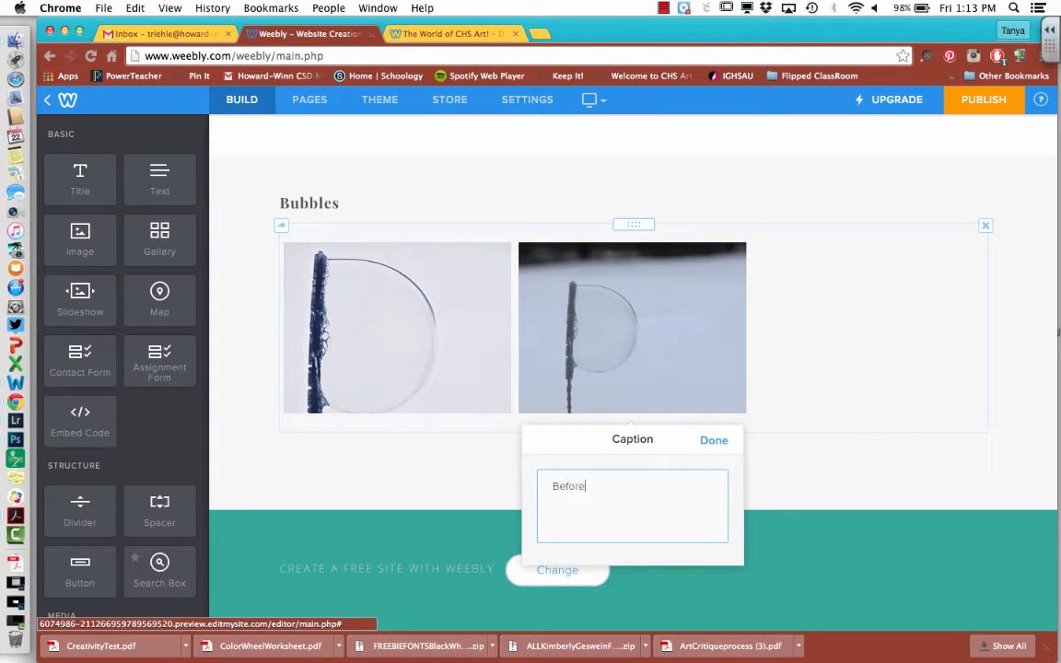
left_click(719, 449)
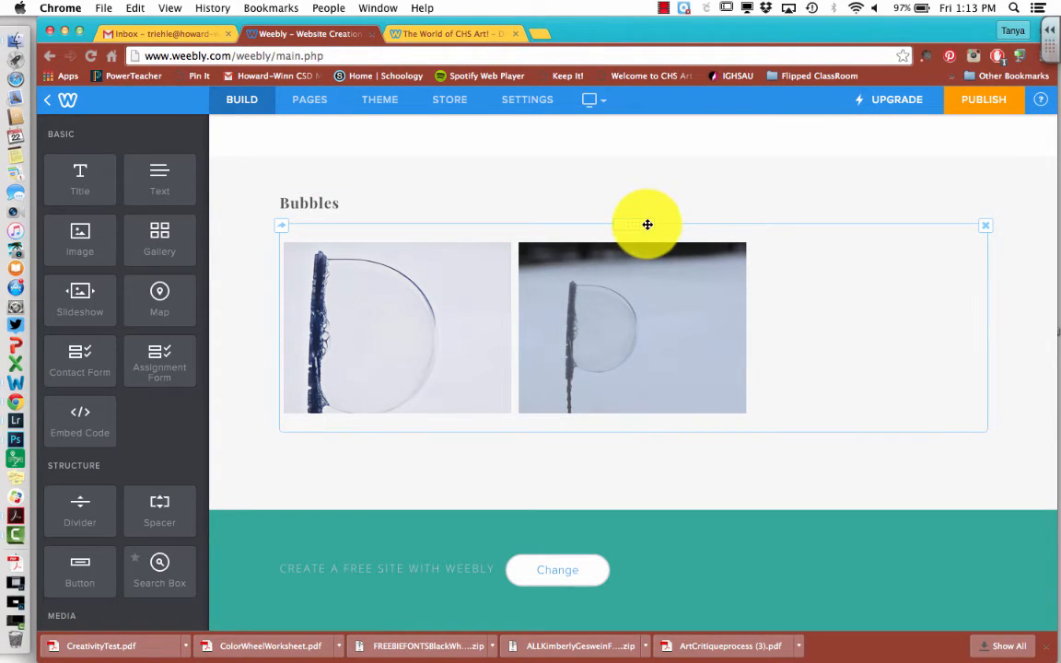
- Set the gallery to 2 columns, captions on hover, and Lightbox & Partial Thumbnails
left_click(873, 340)
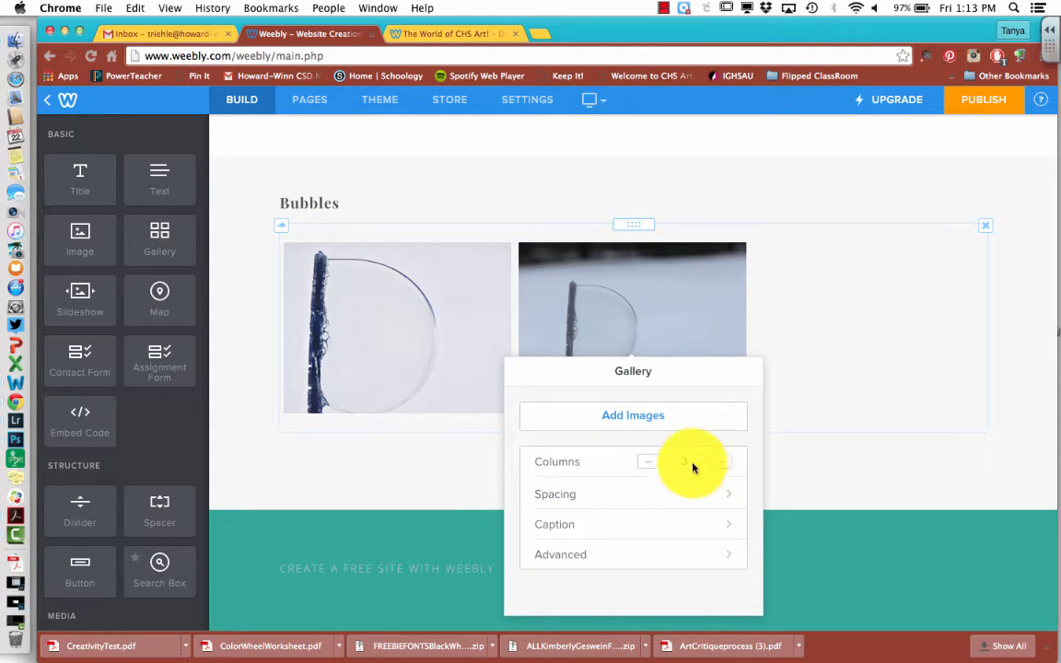
left_click(650, 464)
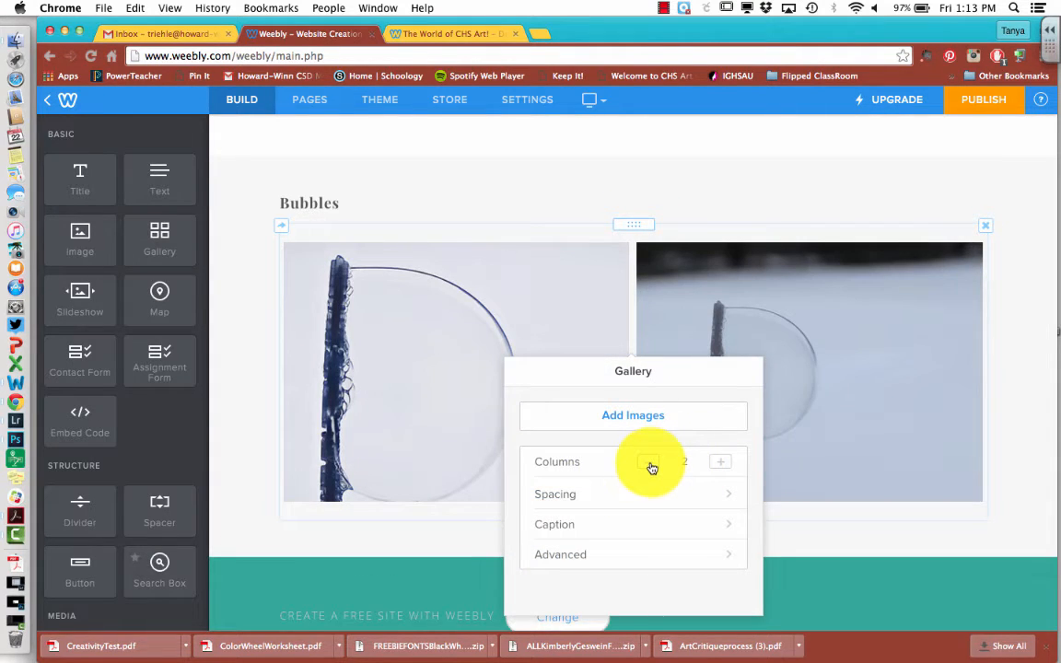
scroll(647, 497, "down", 1)
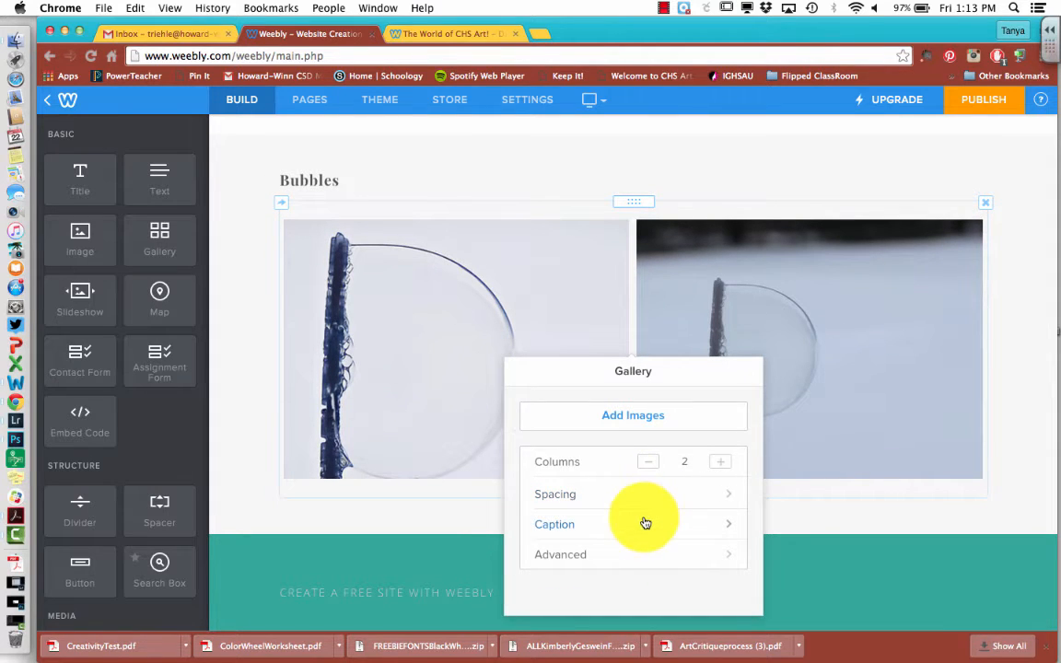
left_click(642, 522)
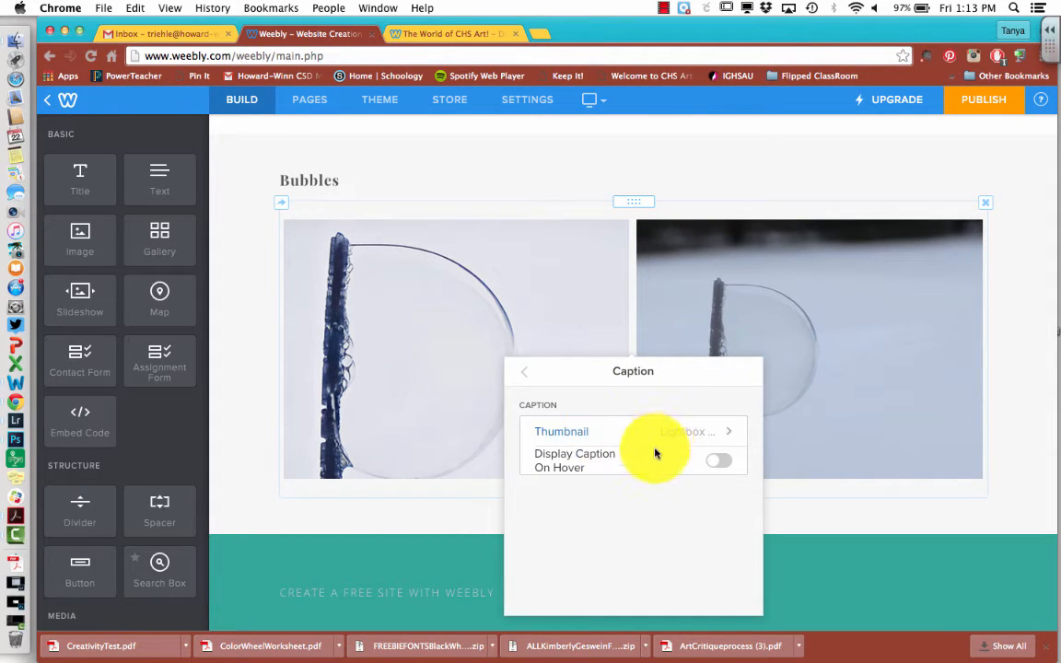
left_click(712, 463)
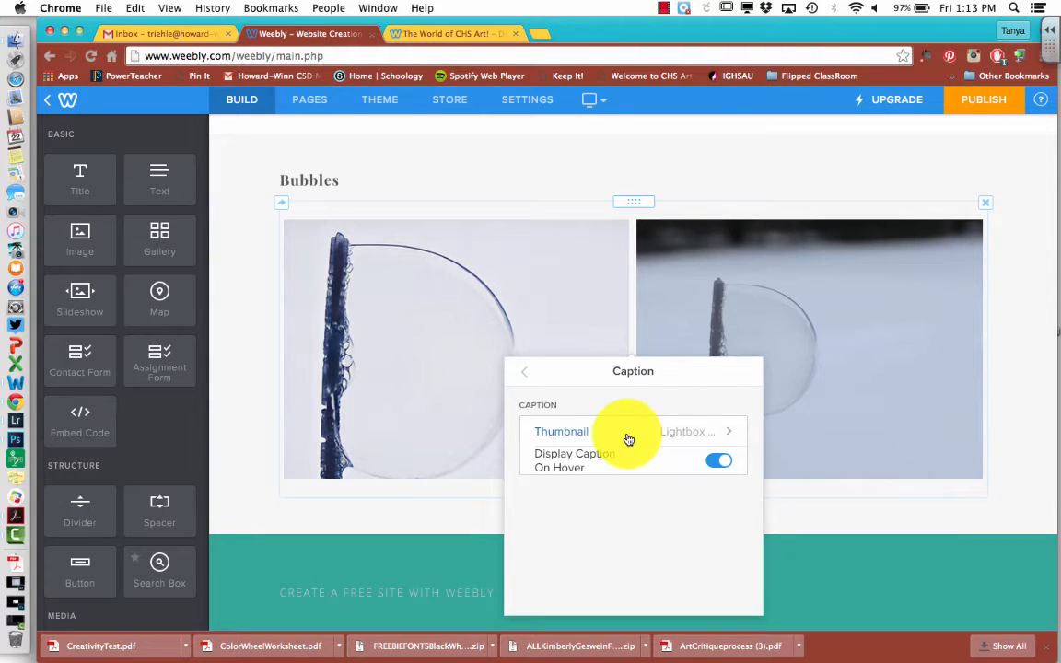
left_click(628, 432)
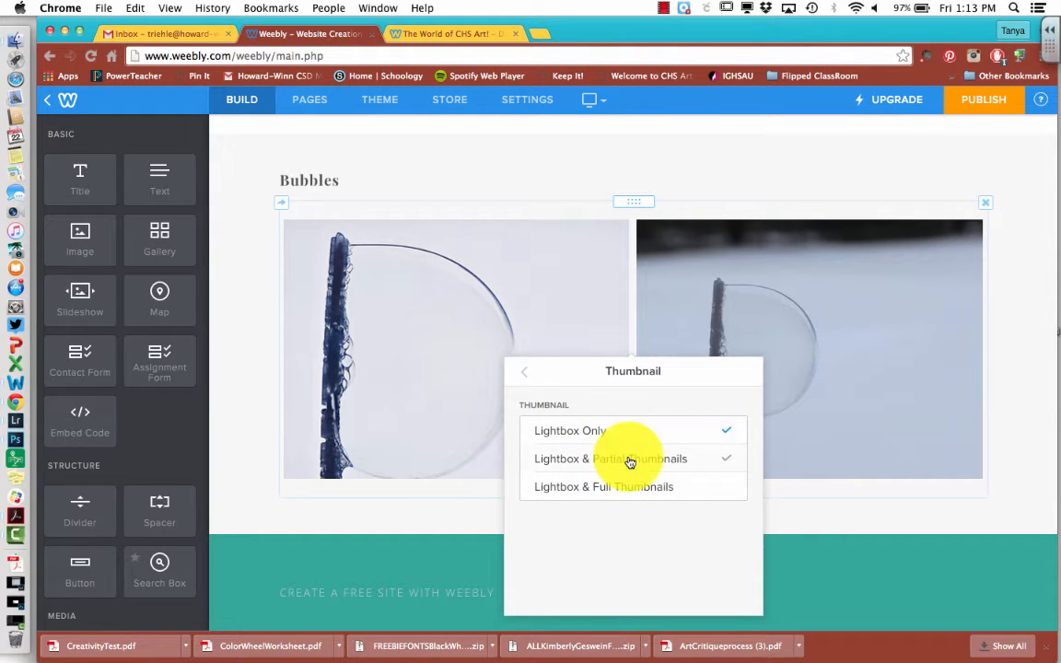
left_click(630, 462)
left_click(523, 374)
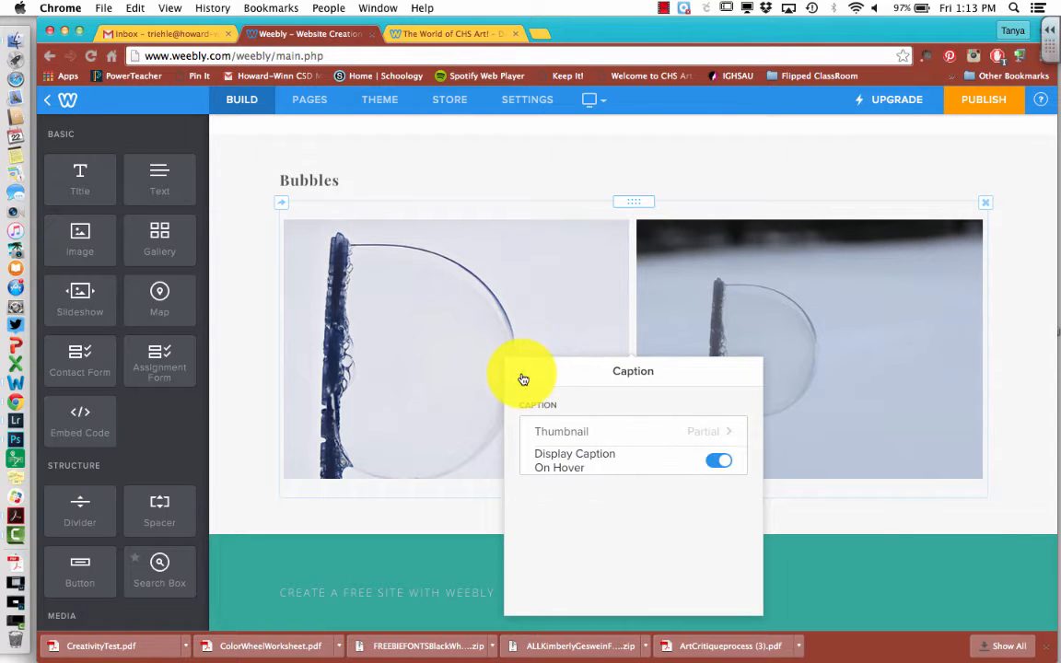
left_click(522, 378)
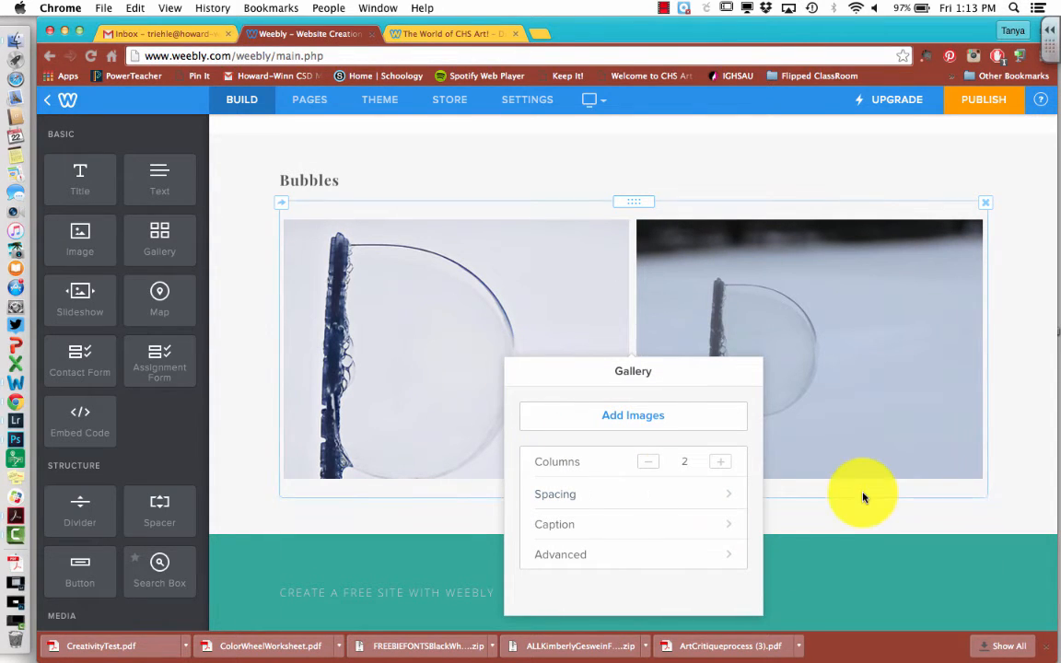
left_click(987, 171)
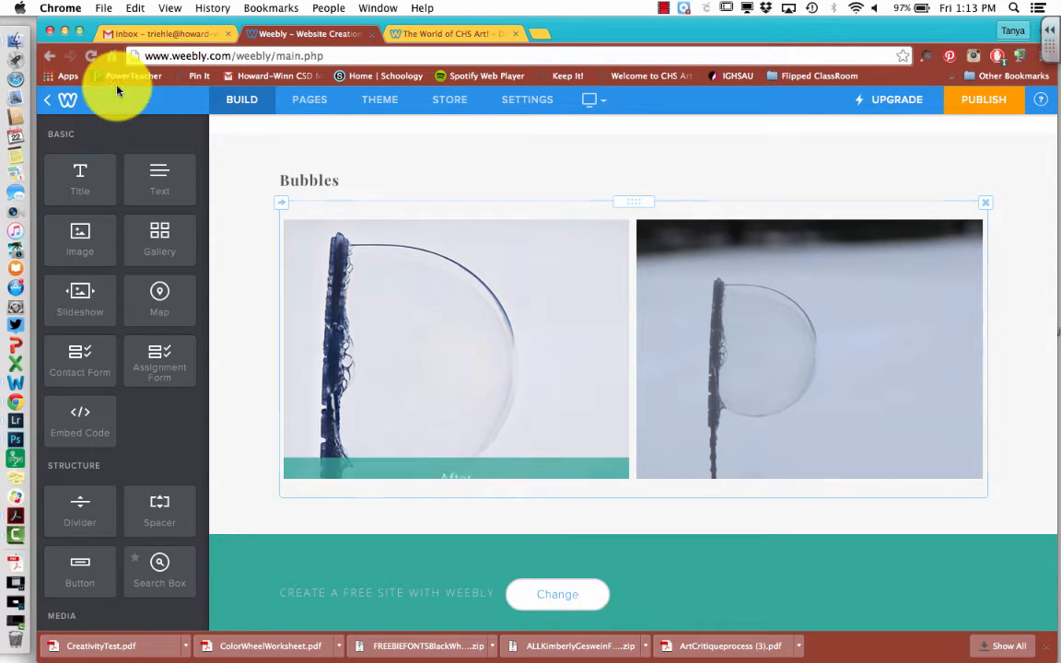
- Add a text block below the gallery, then switch to the CHS Art class website
left_click_drag(162, 184, 343, 494)
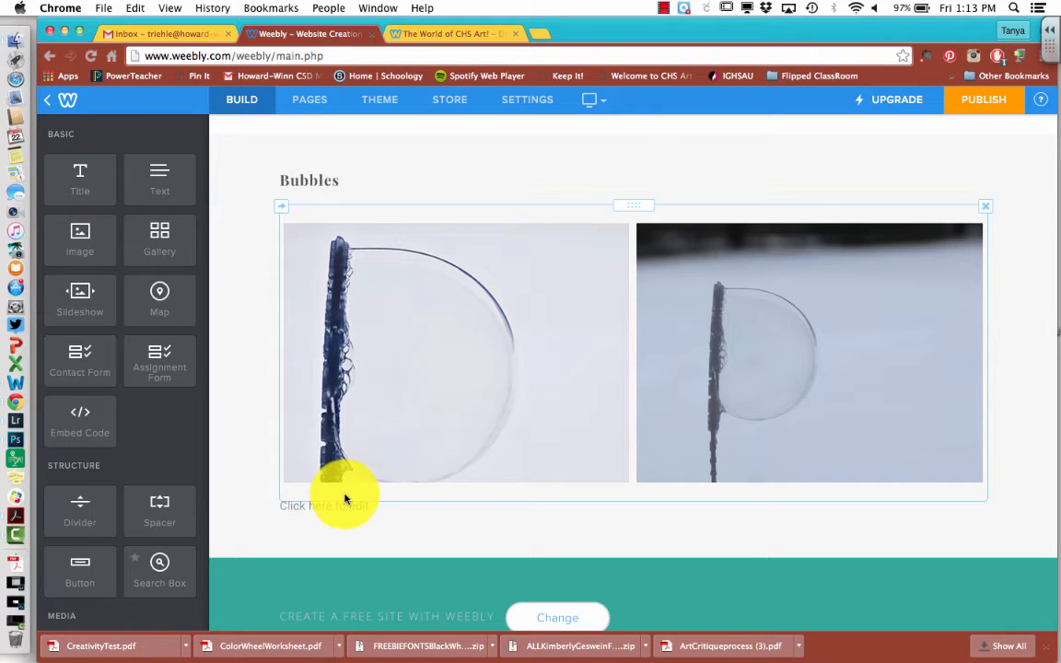
left_click(477, 34)
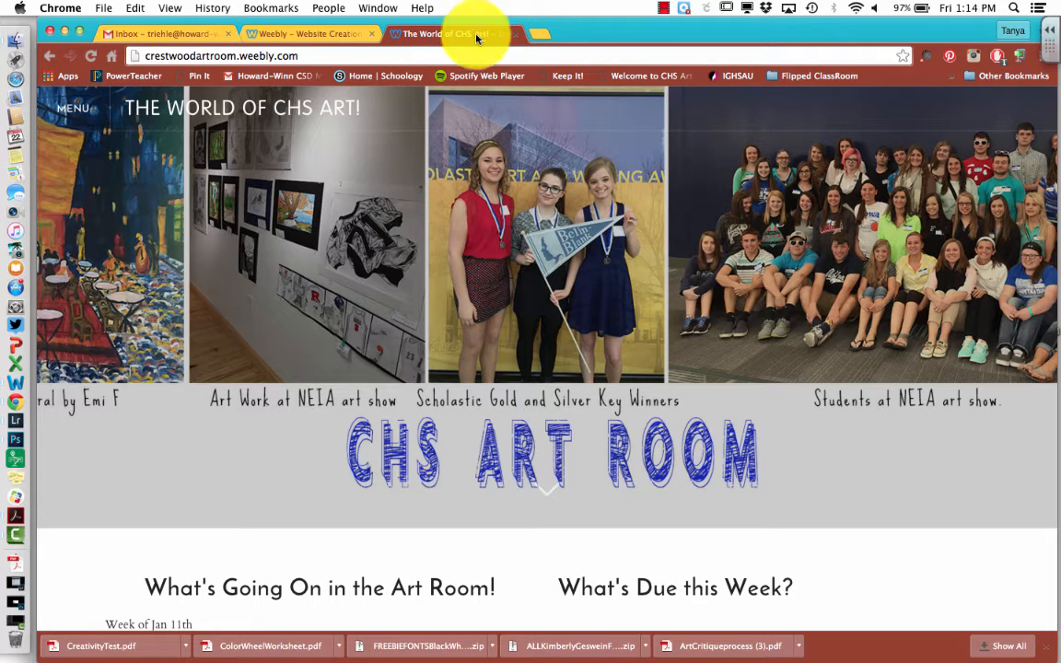
- Read the Digital Camera Rubric page's questions, then return to the Bubbles page editor
left_click(102, 109)
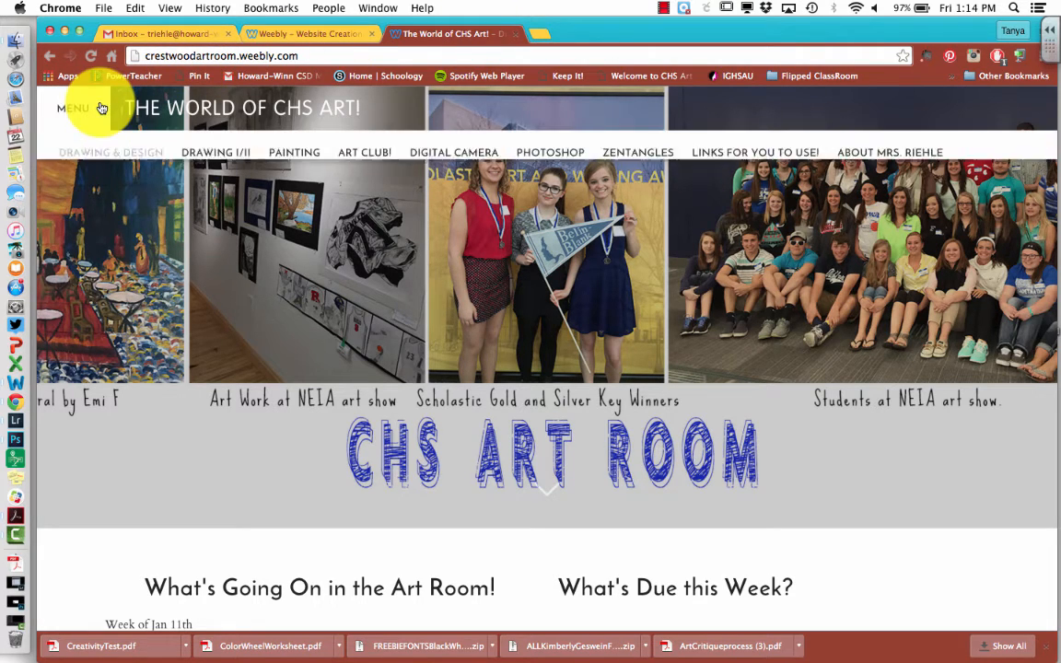
mouse_move(472, 157)
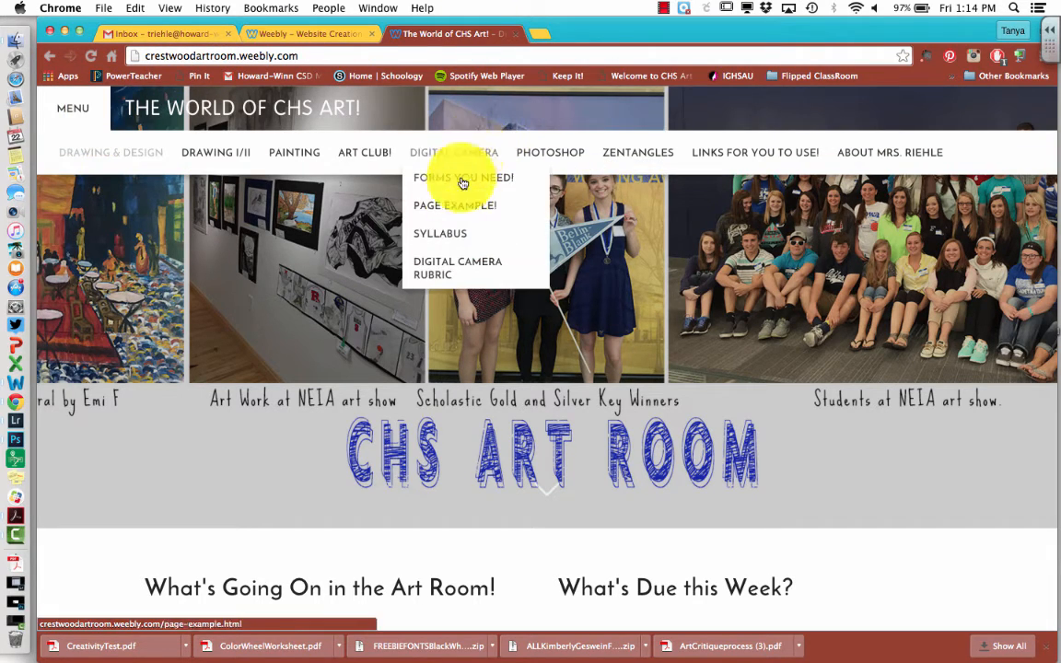
left_click(450, 265)
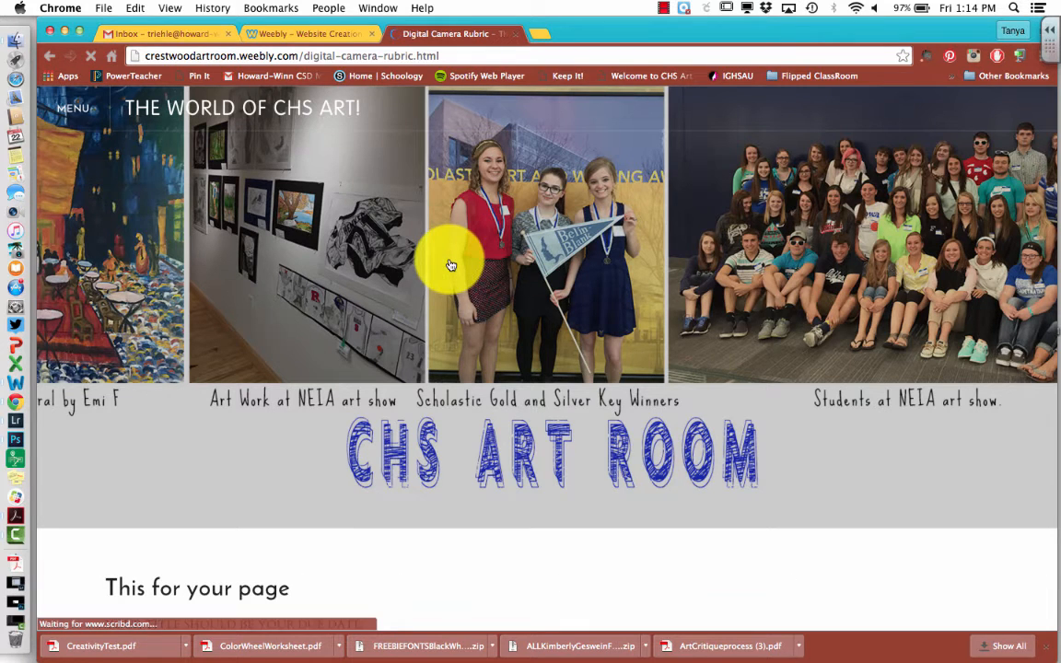
scroll(444, 492, "down", 5)
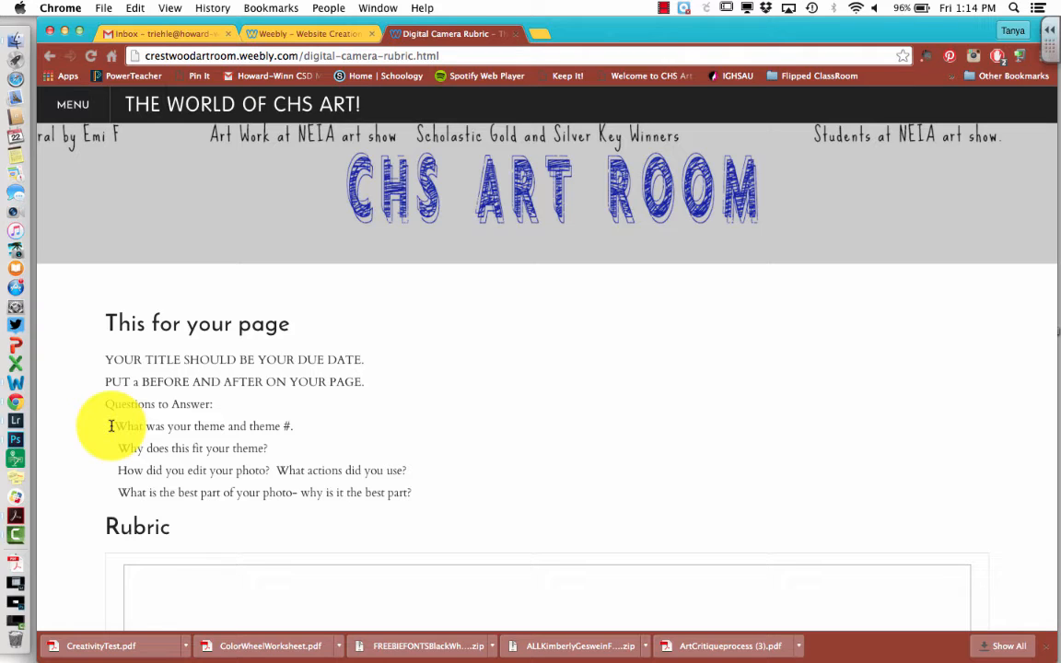
left_click(268, 33)
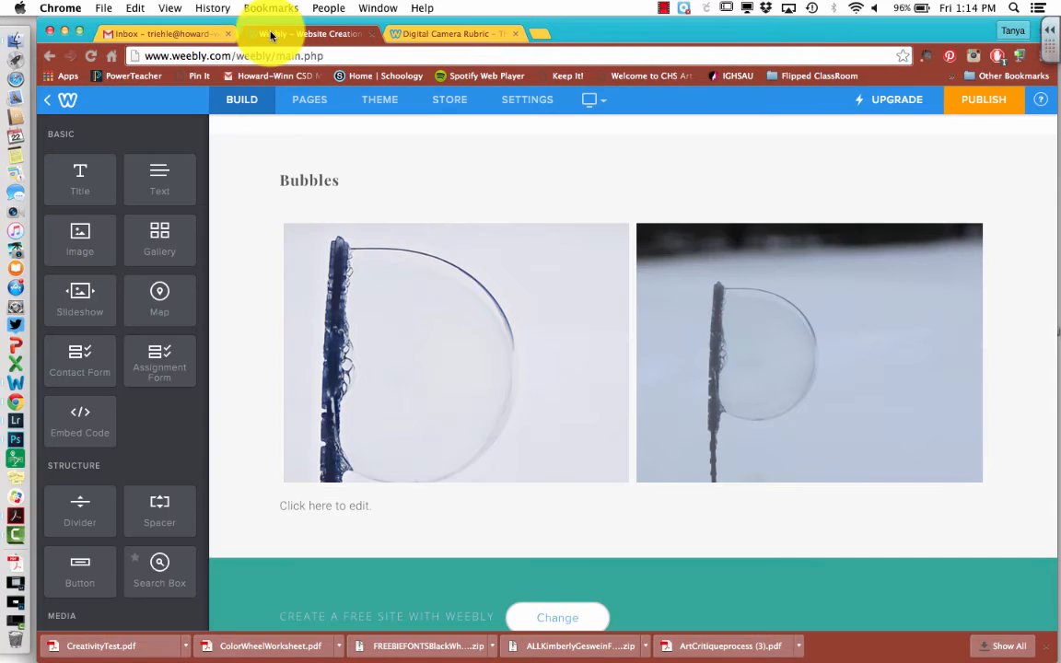
- Explain the photo was taken on the bubble wand so smaller bubbles appear, then revisit the rubric
left_click(375, 506)
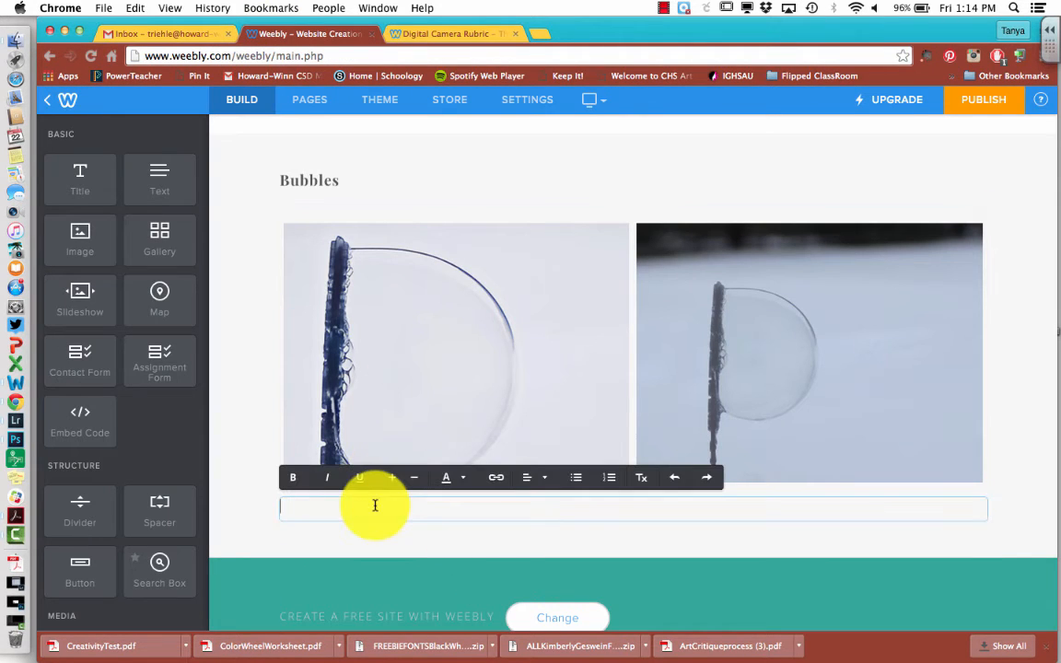
type("I")
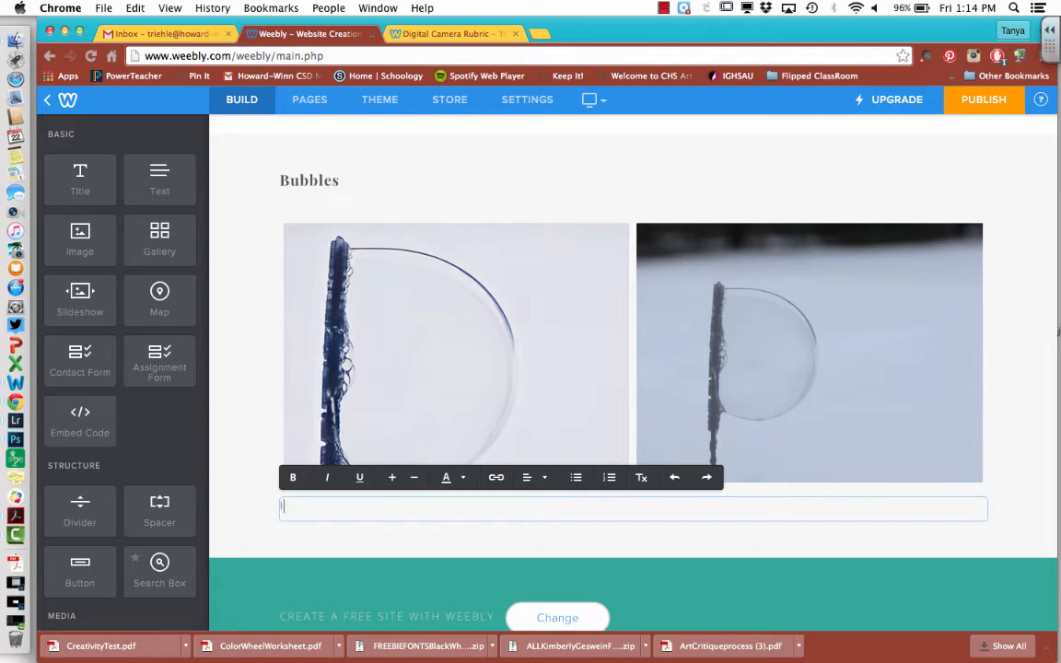
type(" took this photo of the bubble b")
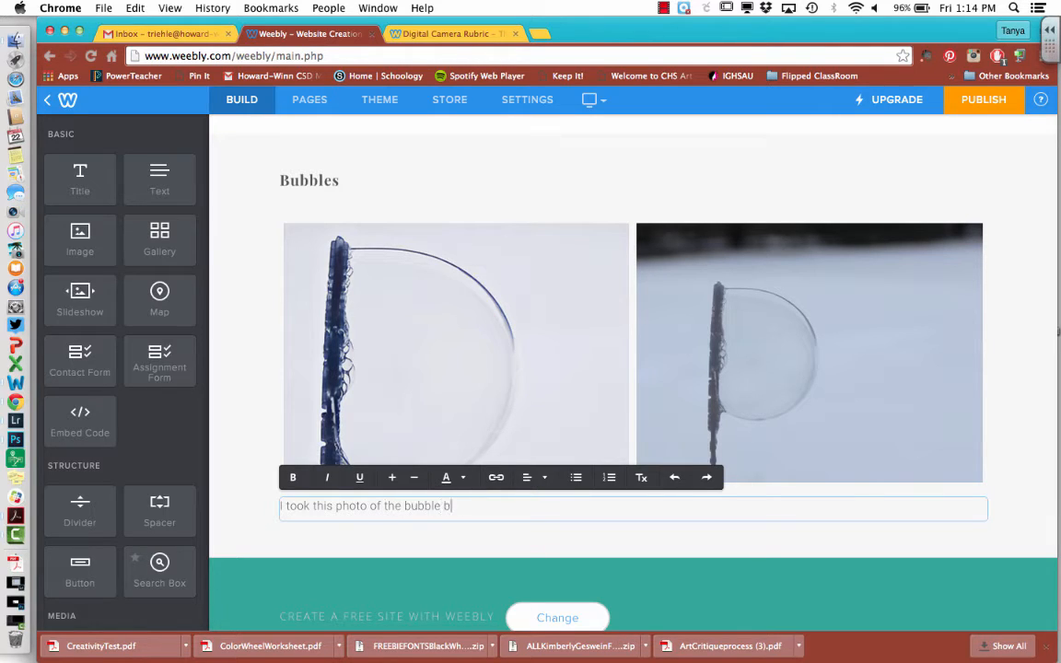
type("eing blow up")
key("BackSpace")
key("BackSpace")
key("BackSpace")
type("n ")
type("up.")
key("BackSpace")
key("BackSpace")
key("BackSpace")
key("BackSpace")
key("BackSpace")
key("BackSpace")
key("BackSpace")
key("BackSpace")
key("BackSpace")
key("BackSpace")
key("BackSpace")
key("BackSpace")
key("BackSpace")
key("BackSpace")
type("on the bubble want")
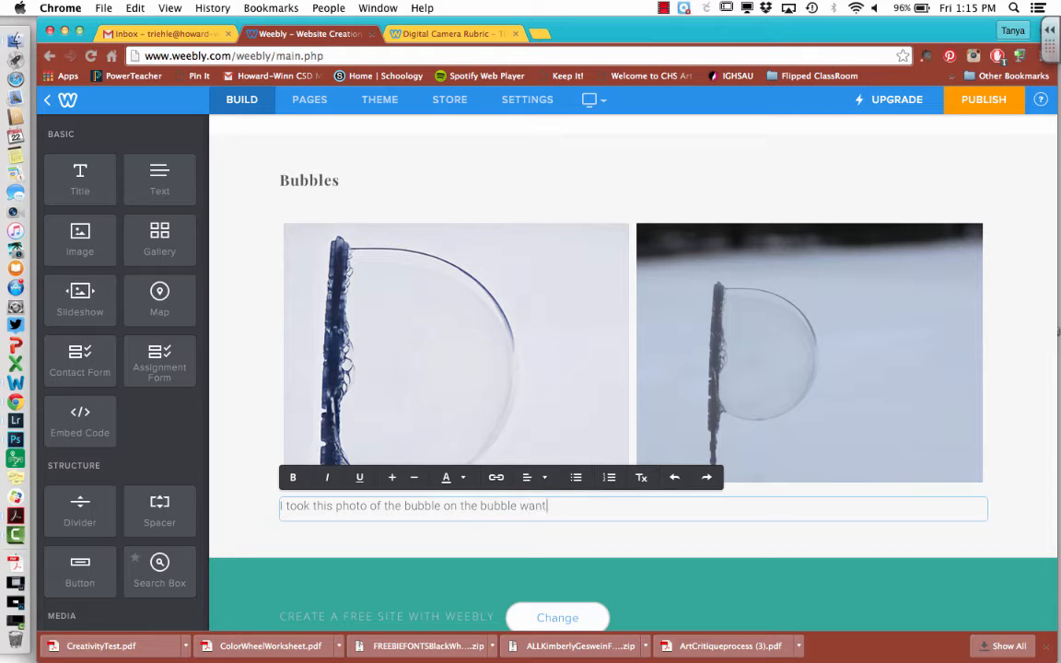
key("BackSpace")
type("d because I wanted the ")
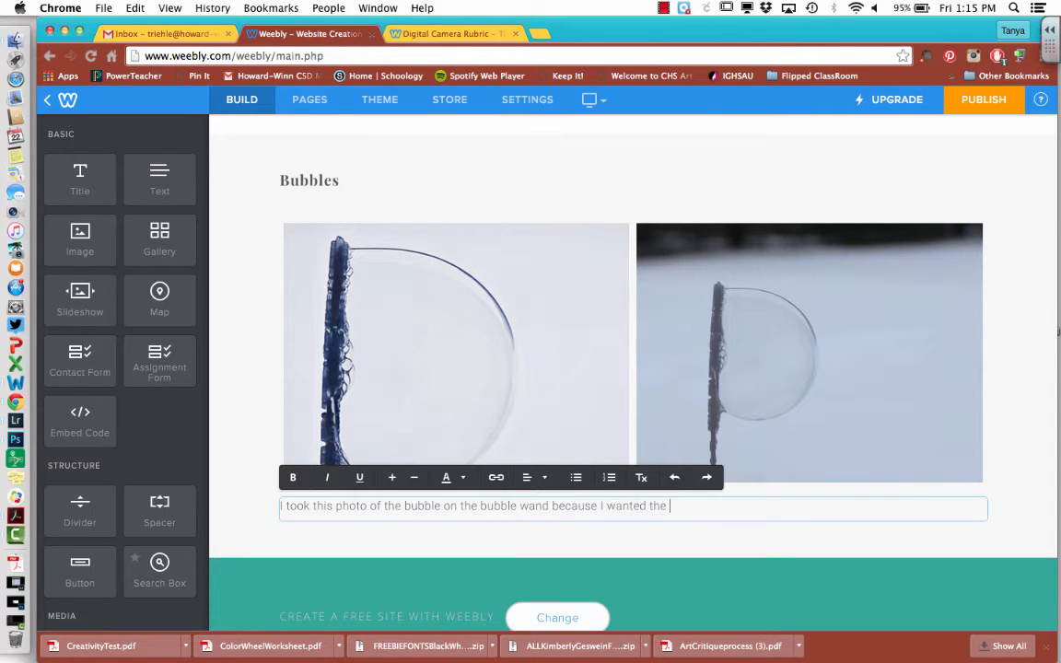
type("smaller bubbles to be a")
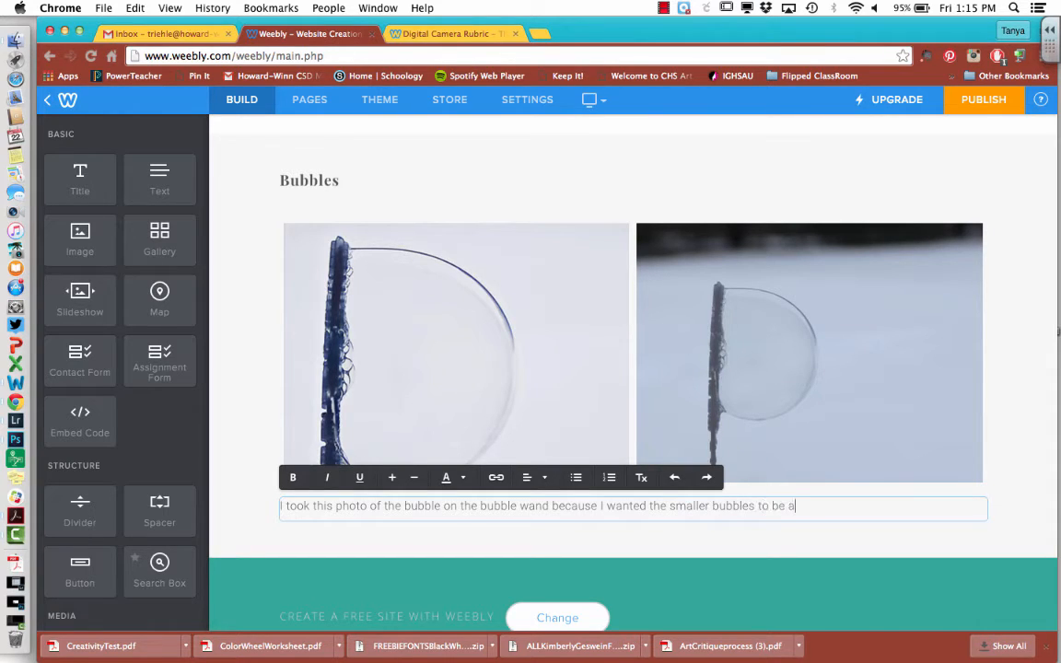
type(" part of the image.")
key("Return")
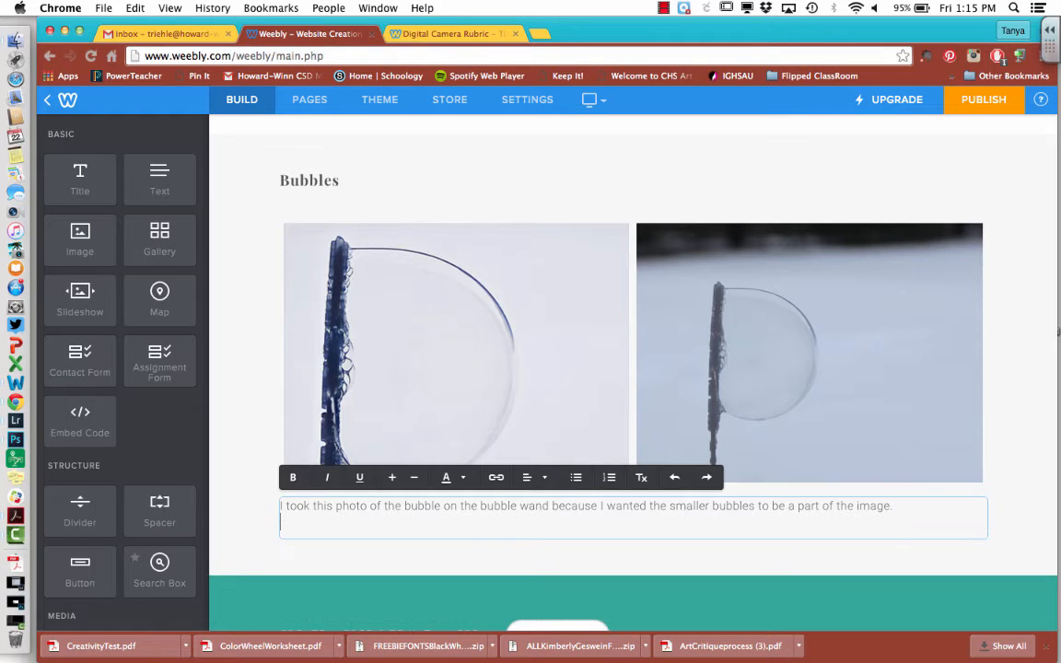
left_click(471, 33)
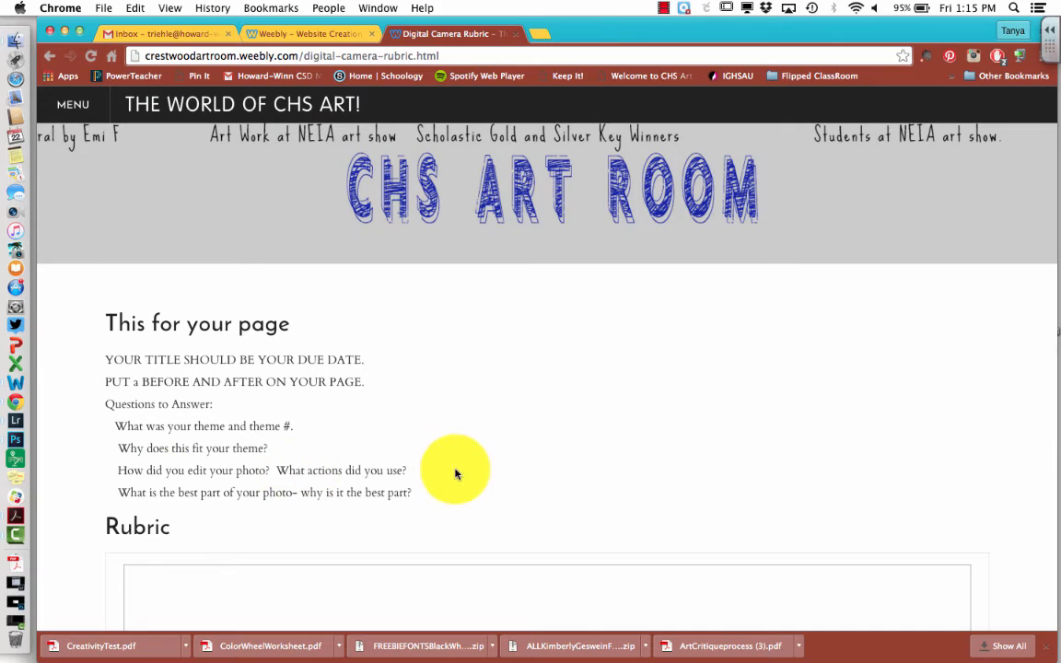
- Describe cropping to 8x10 portrait plus Infusion, Fierce and spot sharpening edits, then recheck the rubric
left_click(313, 33)
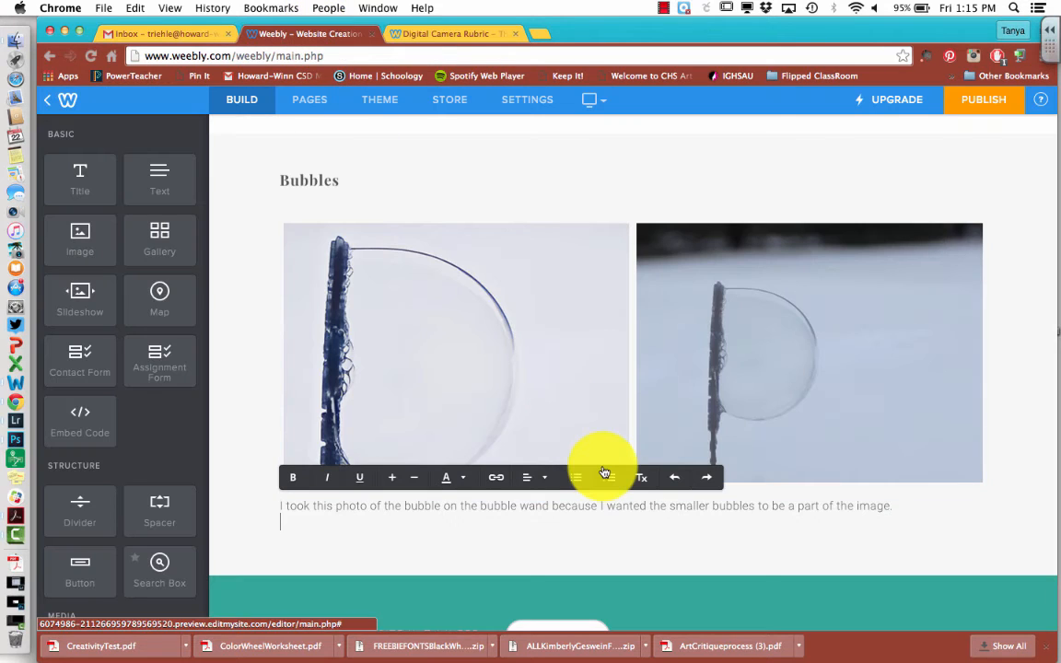
type("I first ")
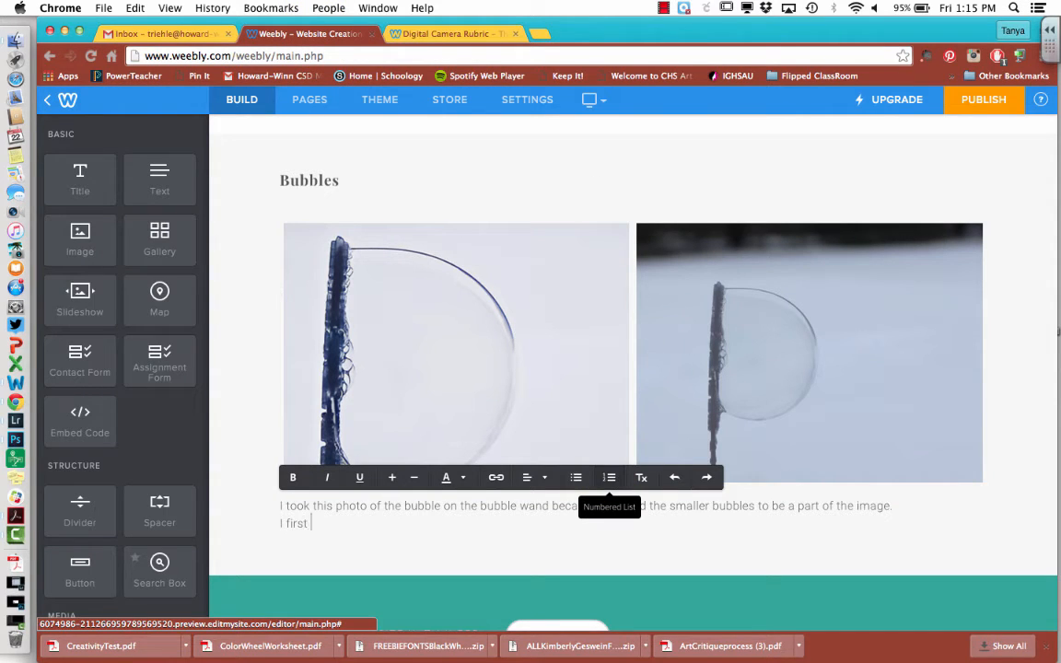
type("cropped my photo down to ")
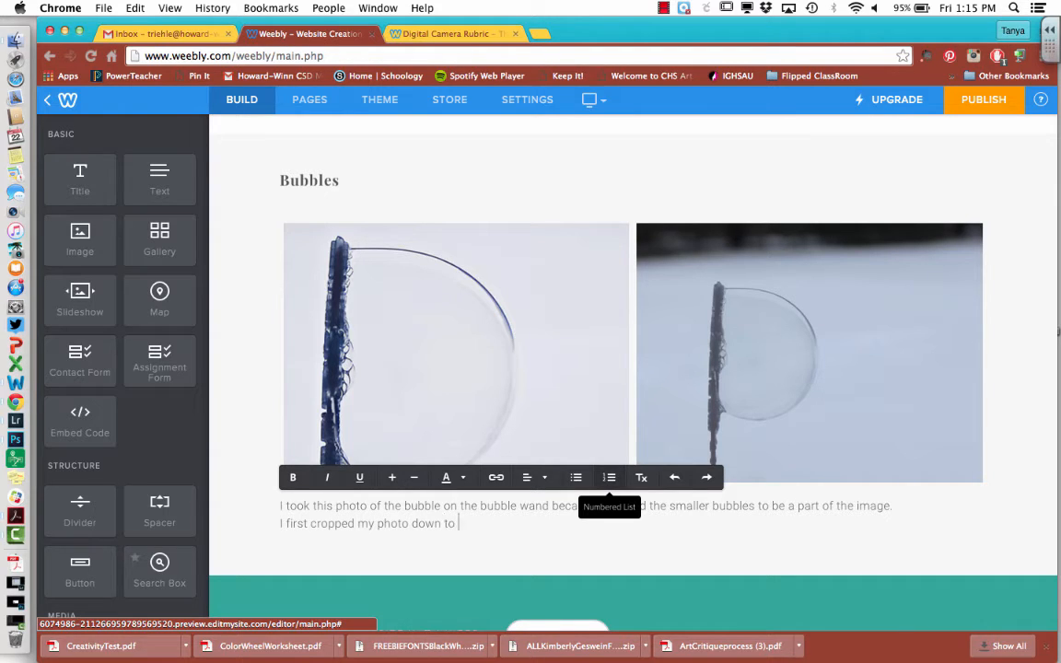
type("8x10- switching it from lan")
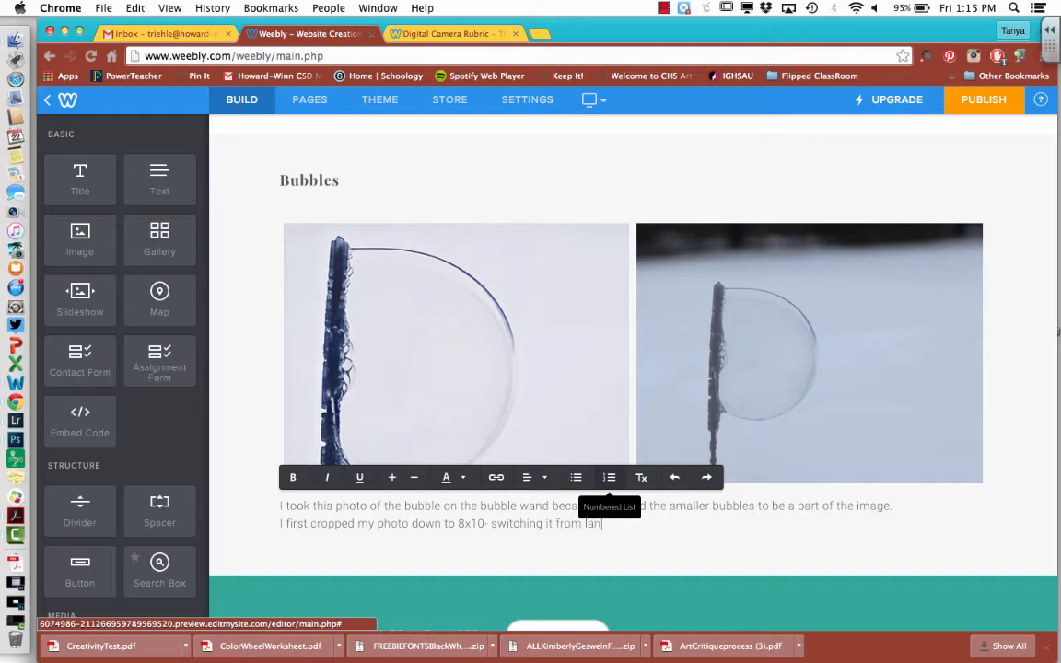
type("dscape to portrait.  I then ran")
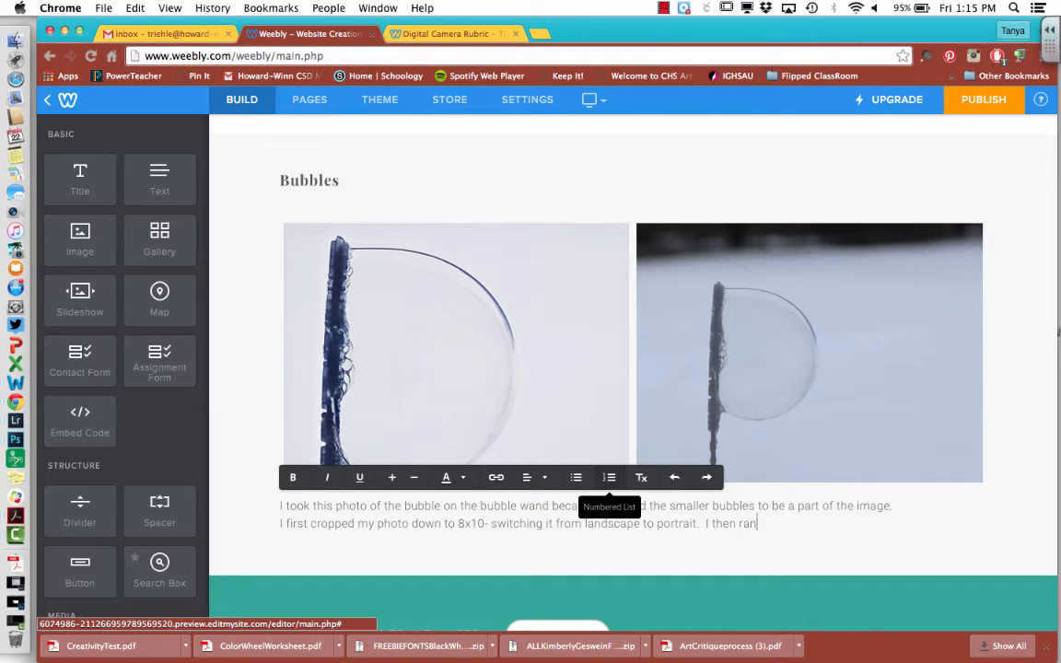
type(" Infusion, Fierce an")
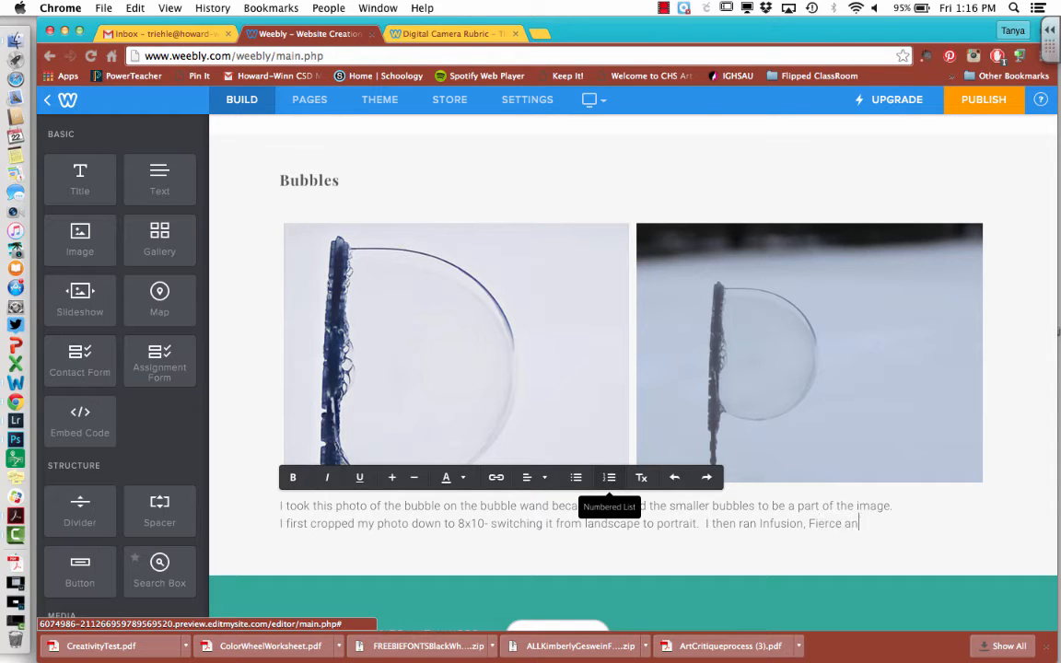
type("d then on the spot sharp")
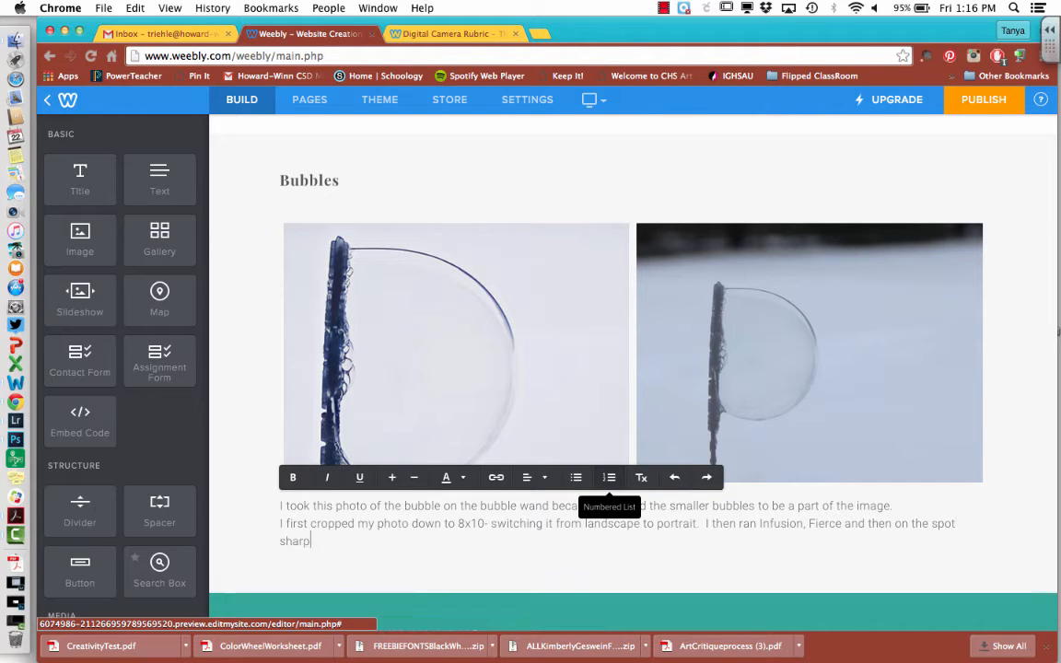
type("ening.")
key("Return")
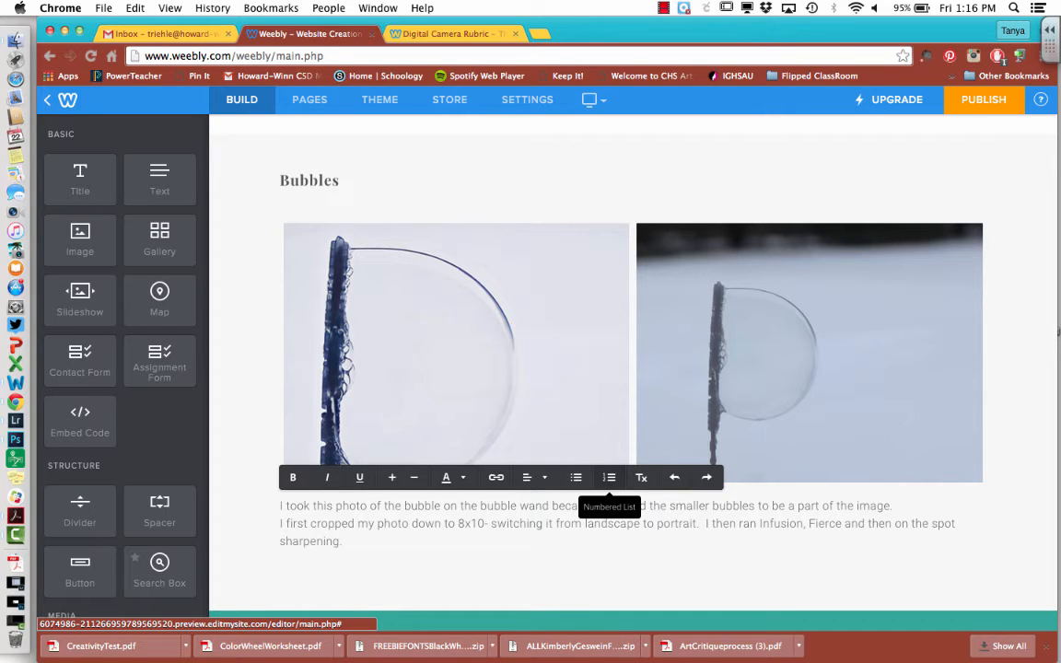
left_click(460, 34)
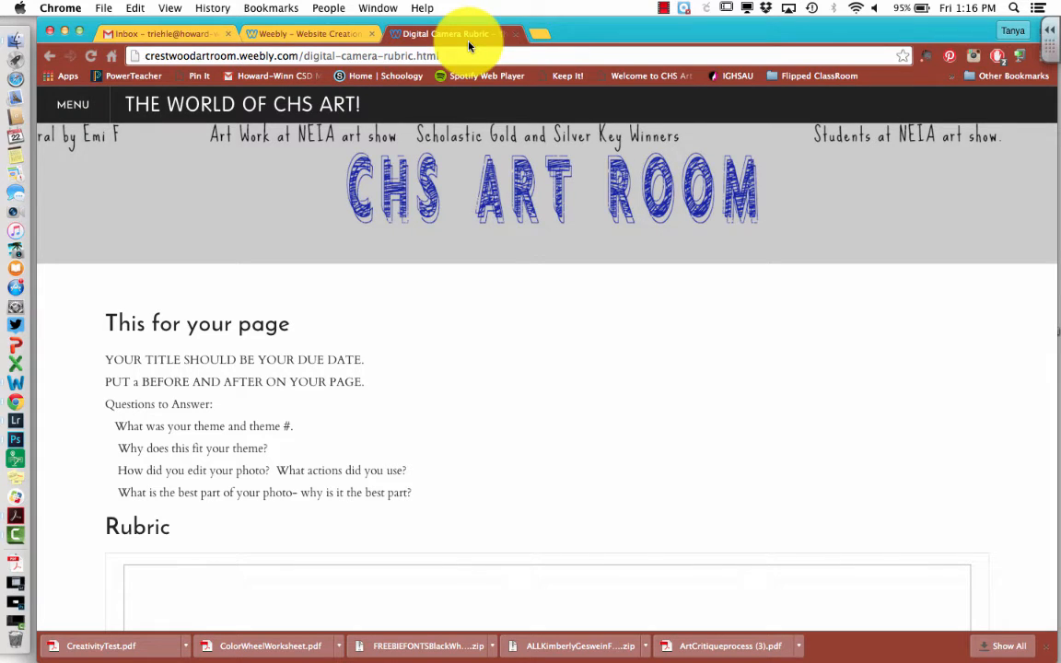
- Write that the best parts are the bubble wand details and the snow-wand contrast
left_click(308, 33)
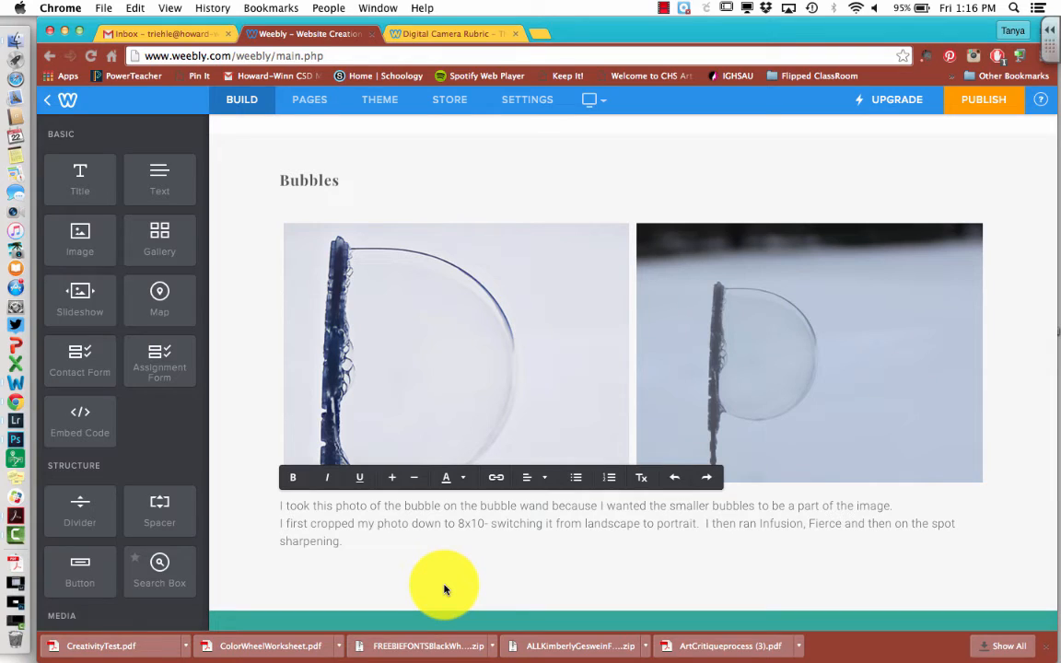
type("I")
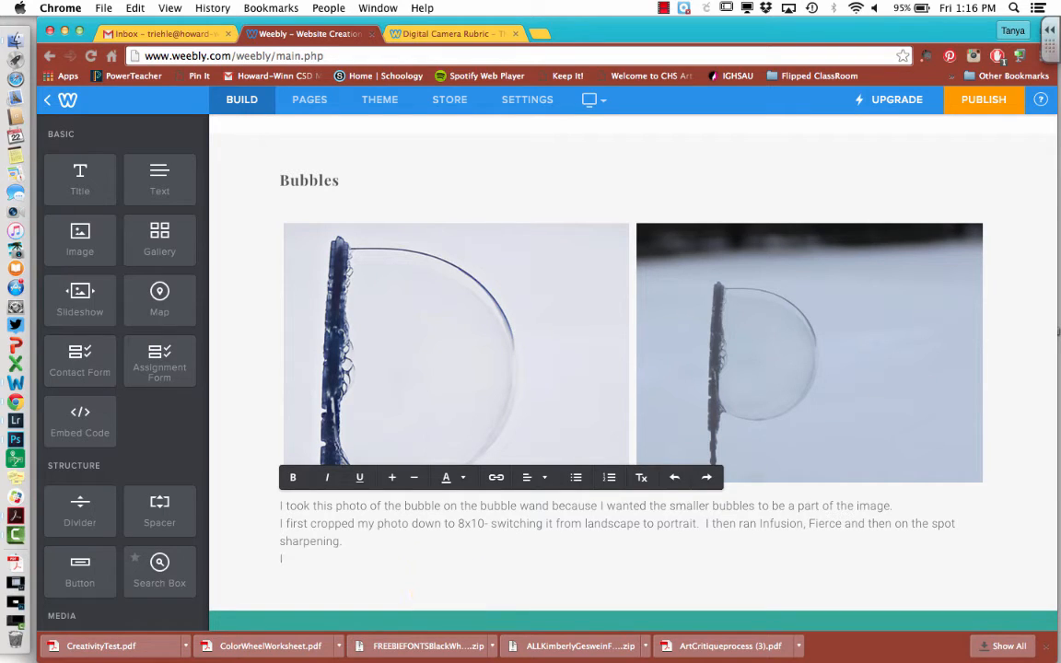
type(" really like the details ")
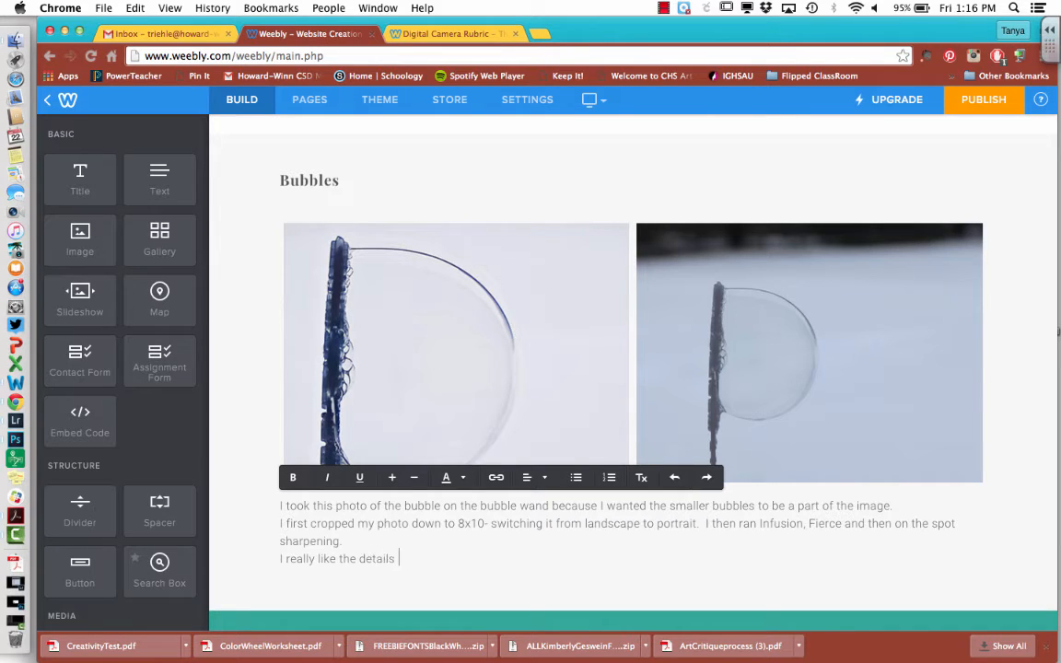
type("on the bubble wand-")
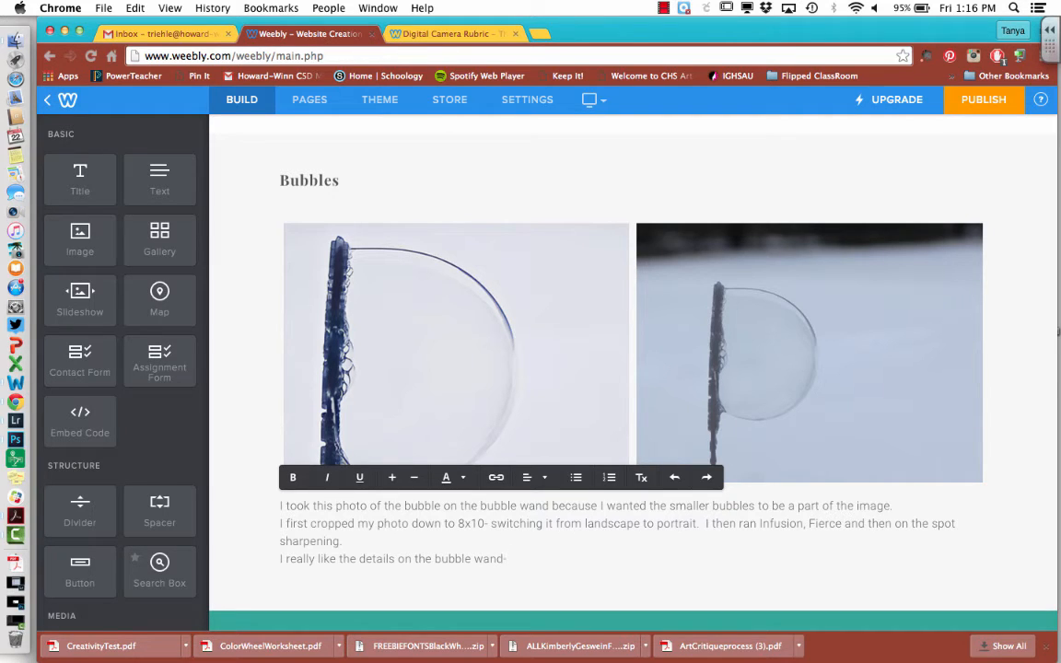
type(" and the contrast on the t")
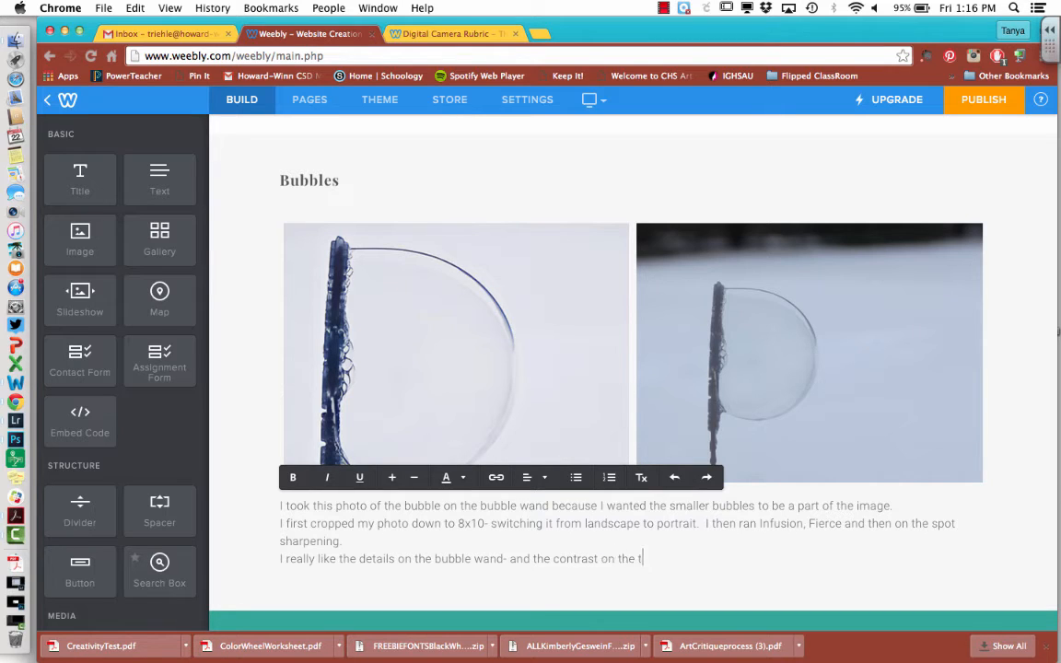
type("op of the bubble.  It sets t")
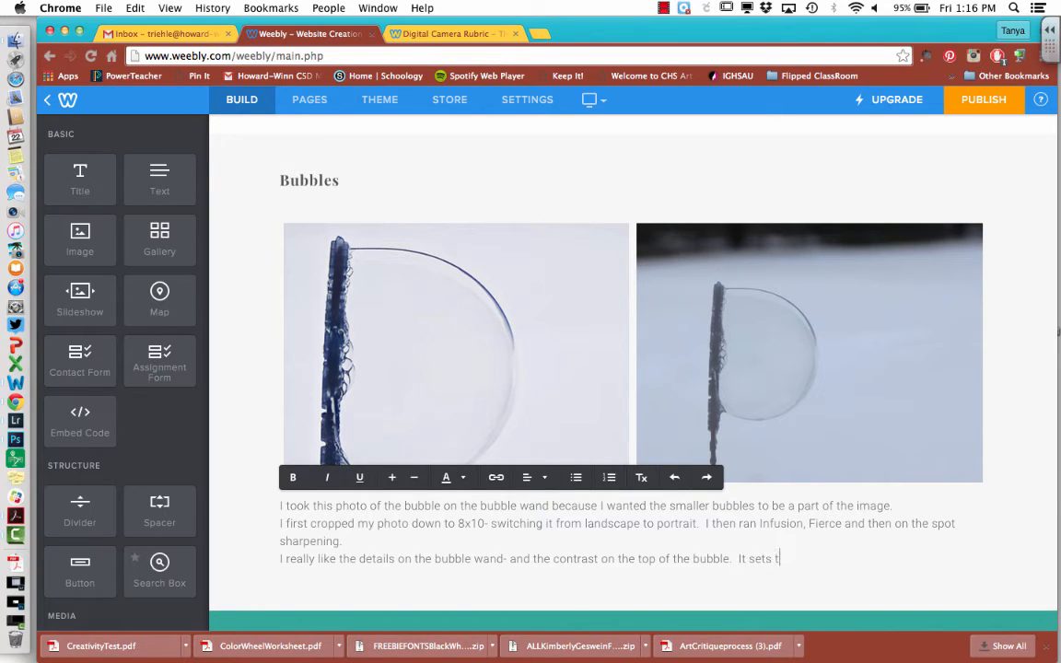
type("he image apart because ")
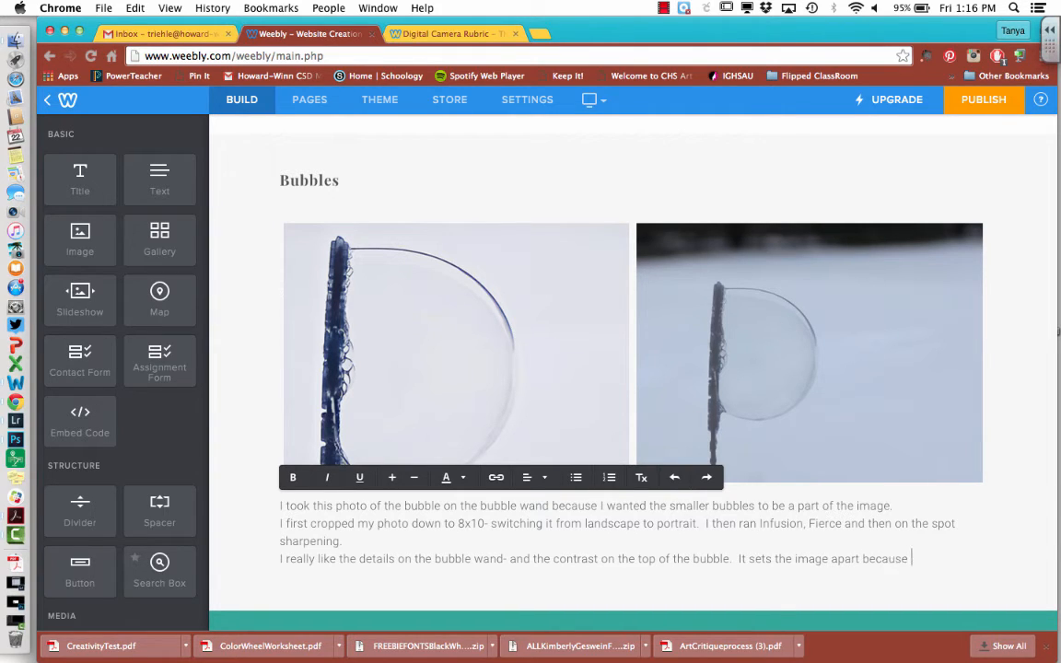
type("of the contrast b")
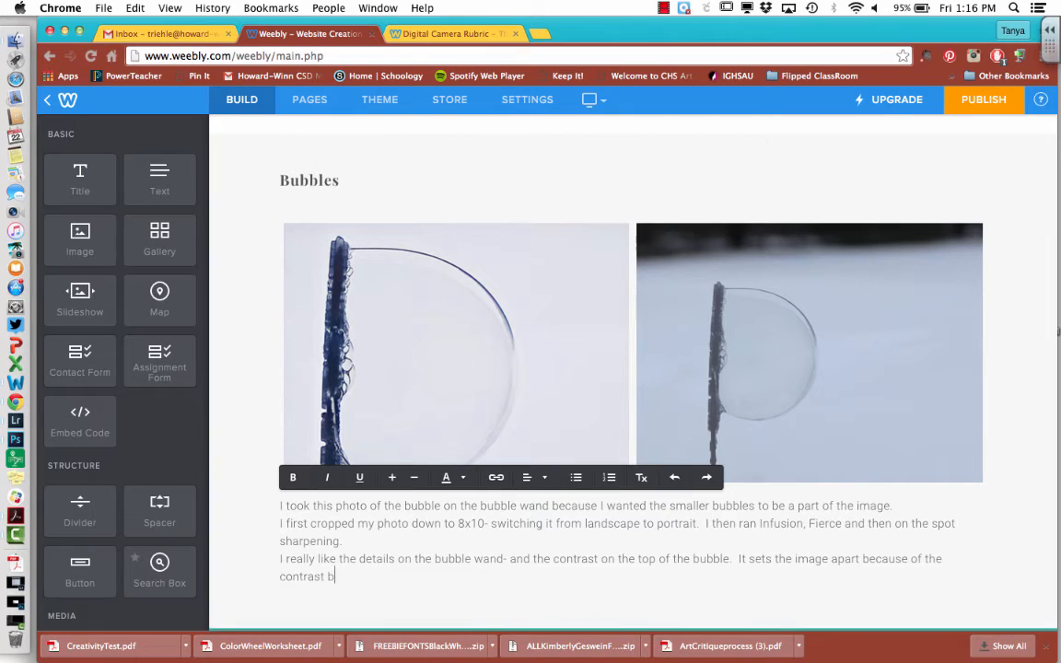
type("etween the snow and the wa")
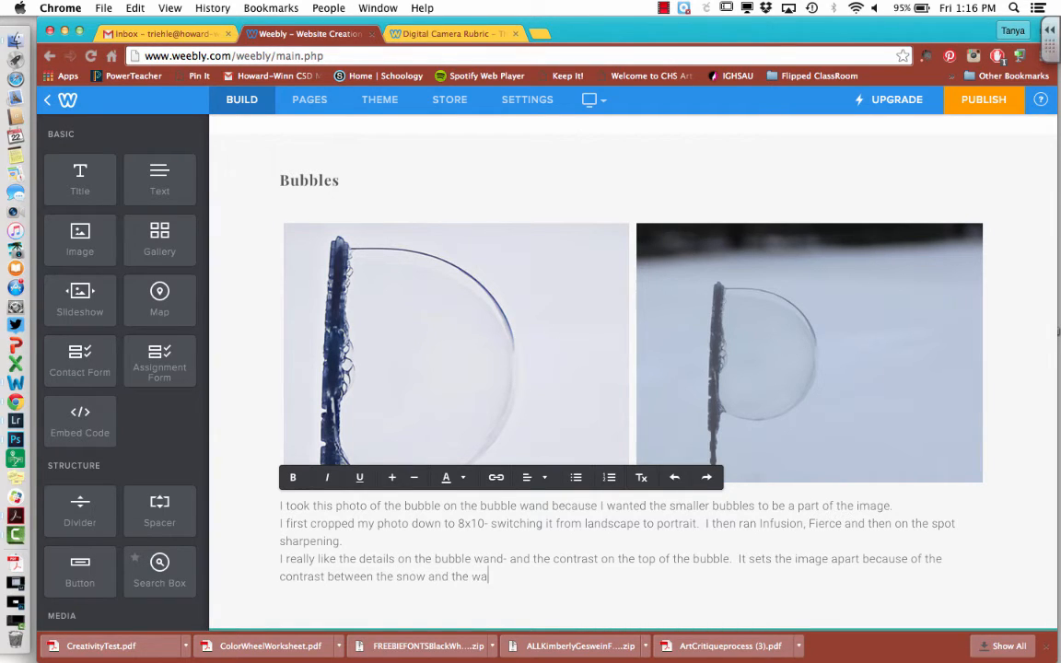
type("nd.")
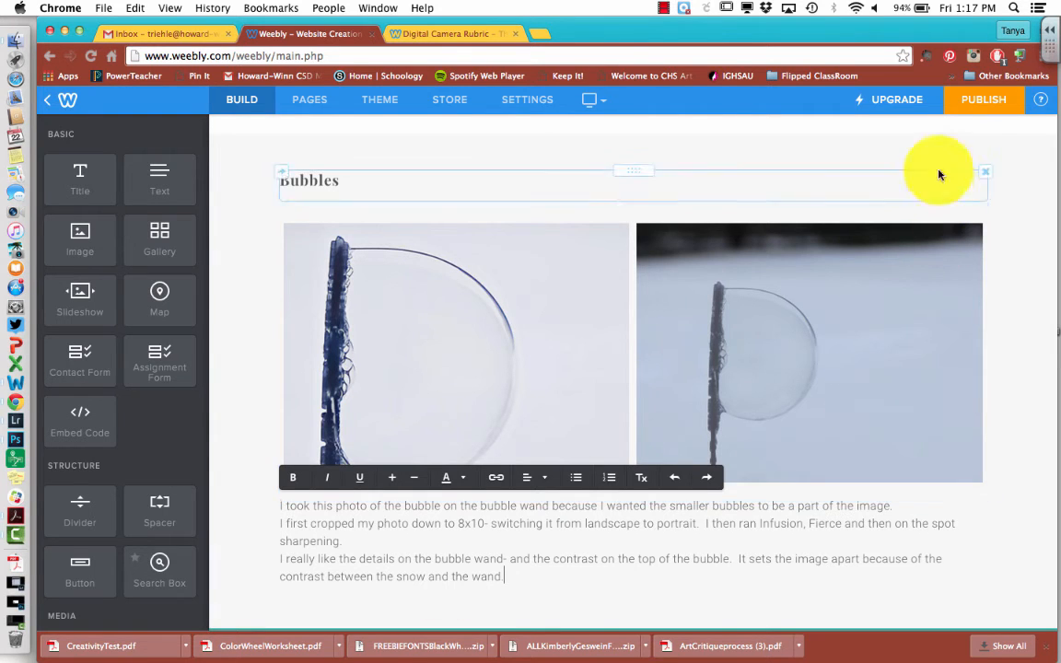
- Publish the practice site, then view its live IN CLASS > BUBBLES page and select the bubbles.html address
left_click(982, 102)
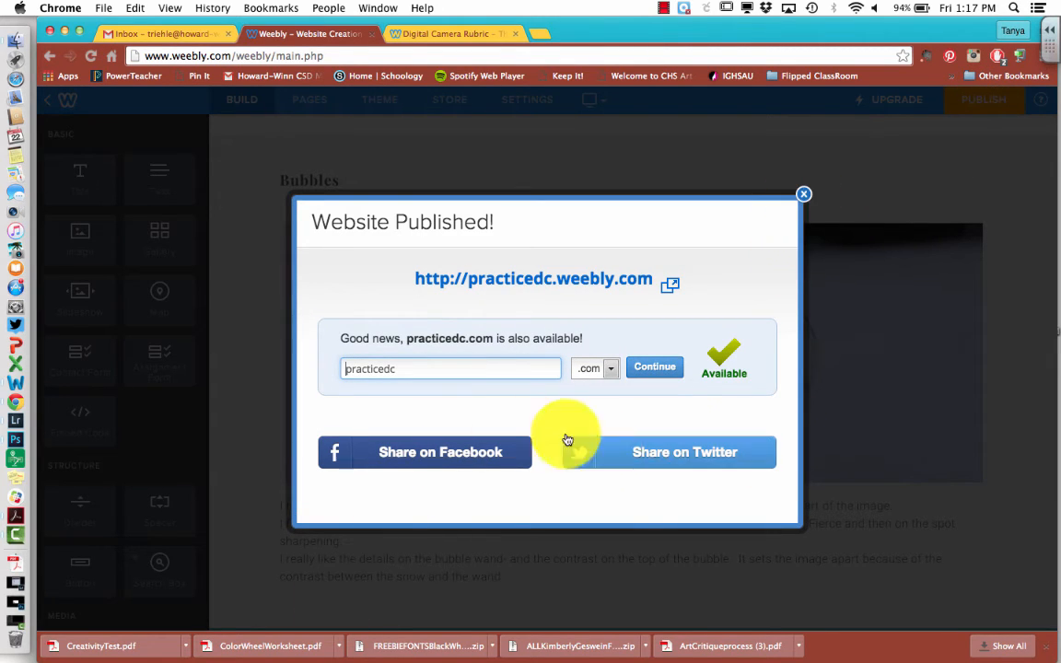
left_click(667, 282)
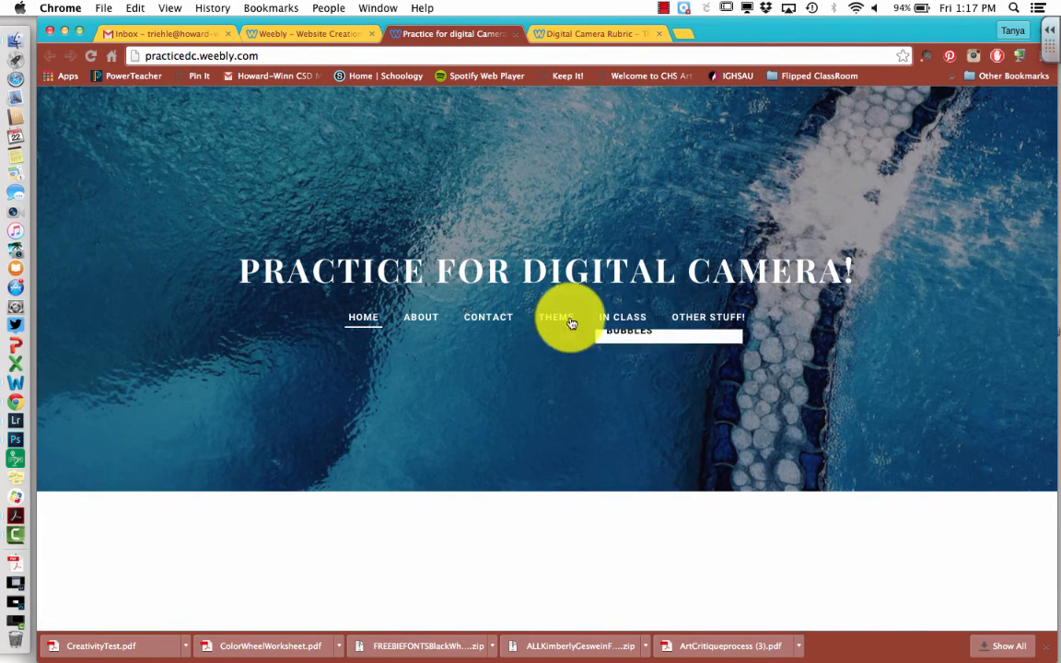
mouse_move(622, 320)
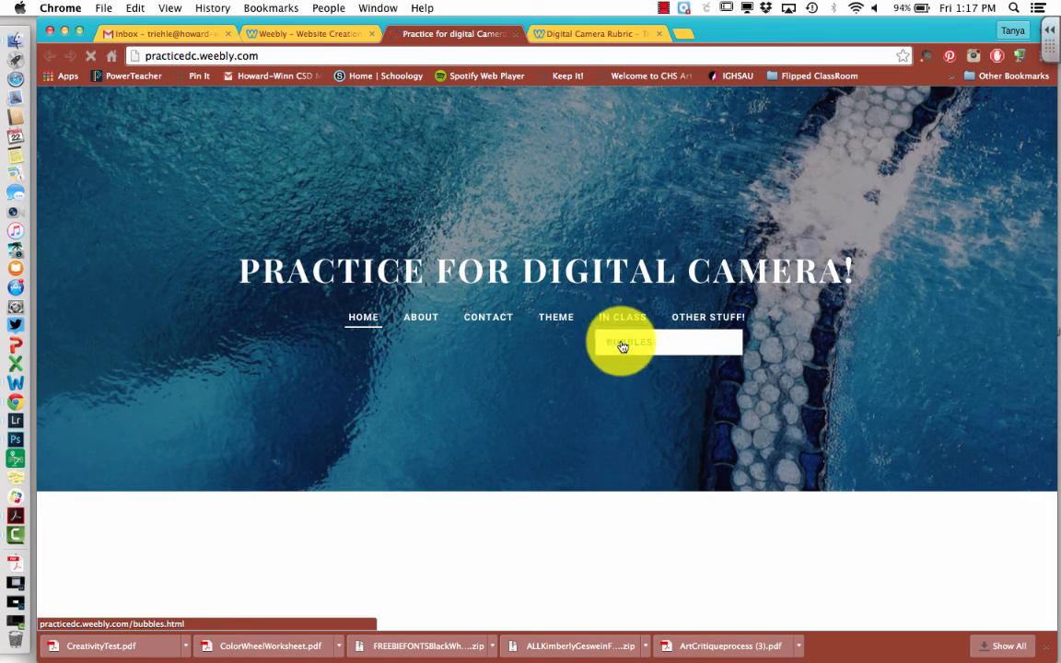
left_click(623, 347)
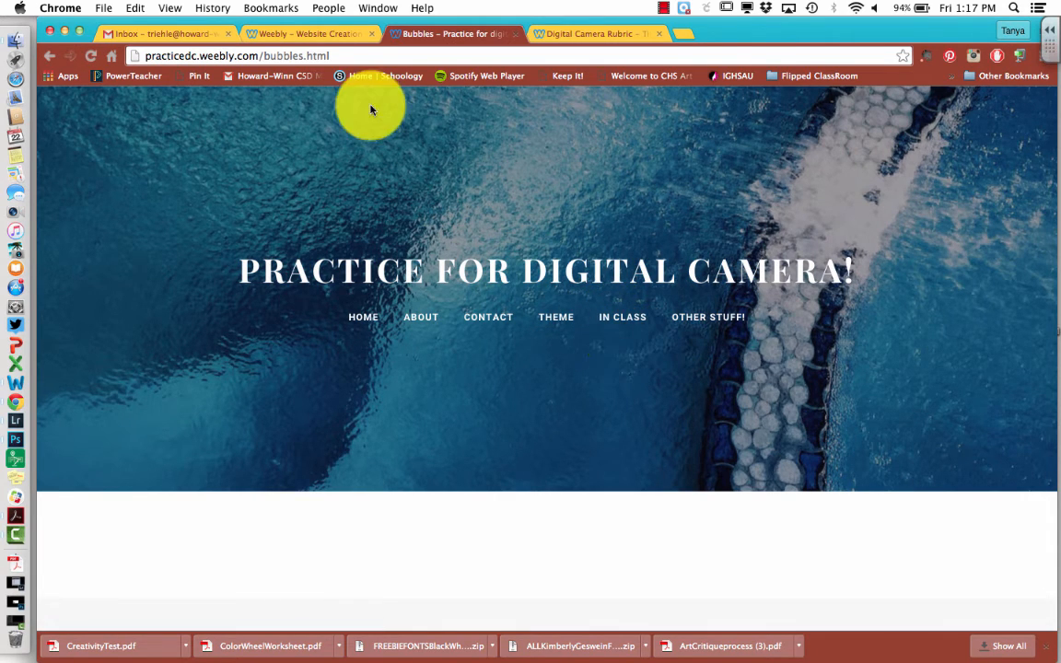
left_click(351, 56)
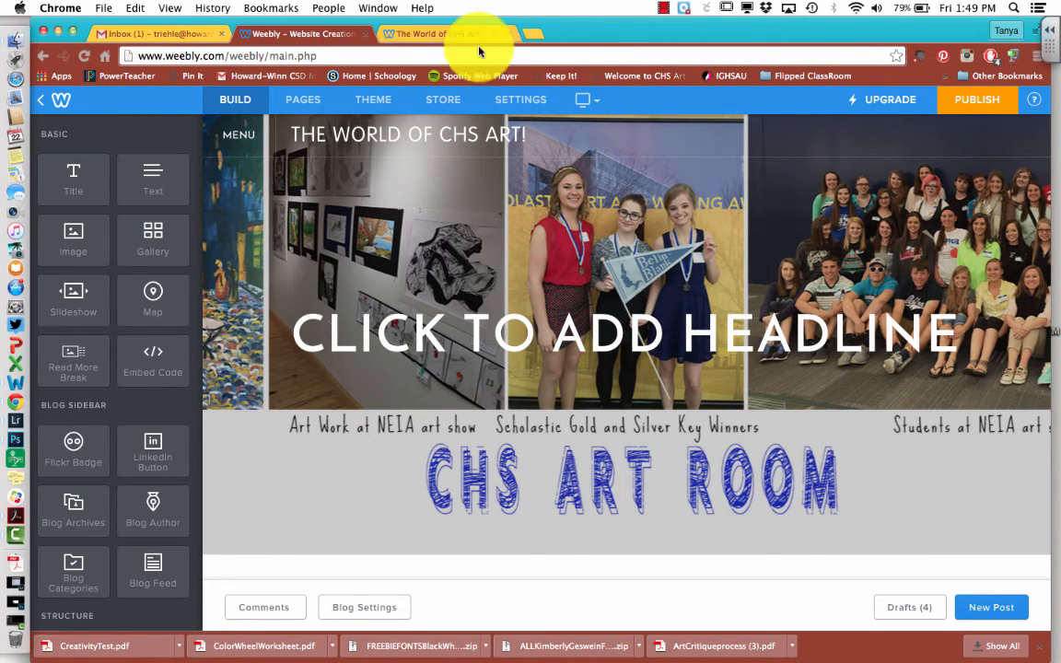
- On the CHS Art Room site, go to the Digital Camera section
left_click(452, 37)
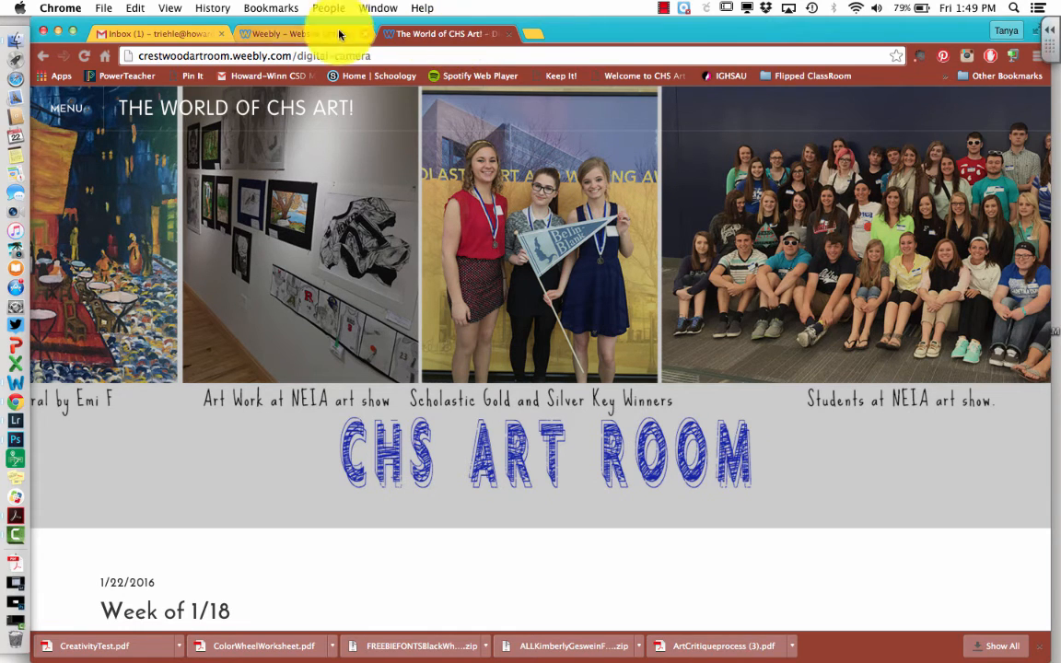
left_click(64, 110)
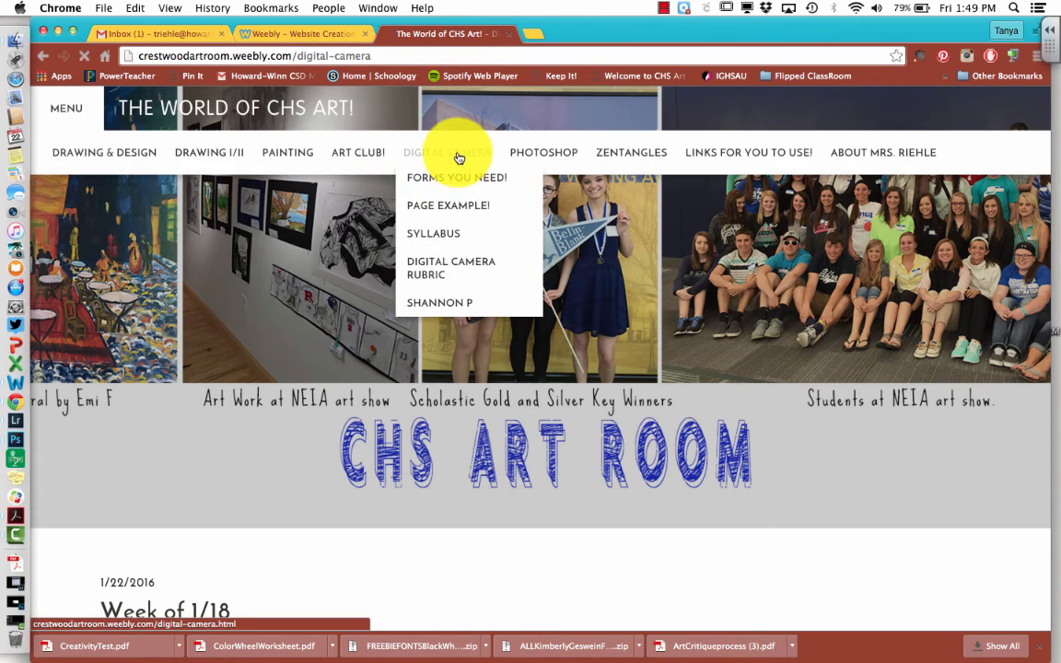
left_click(458, 158)
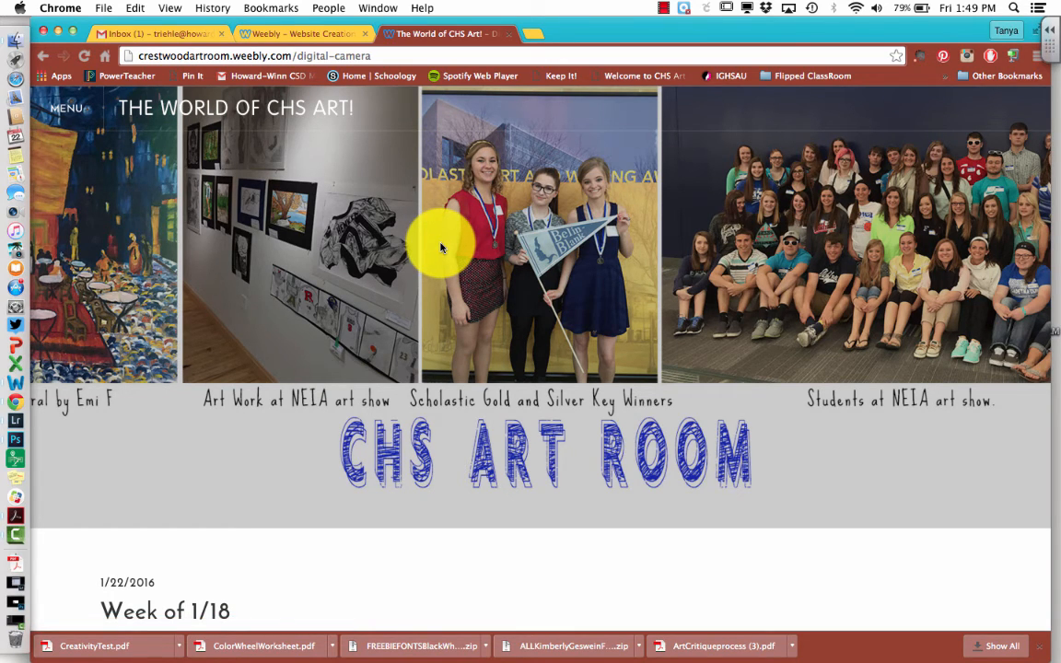
scroll(441, 247, "down", 5)
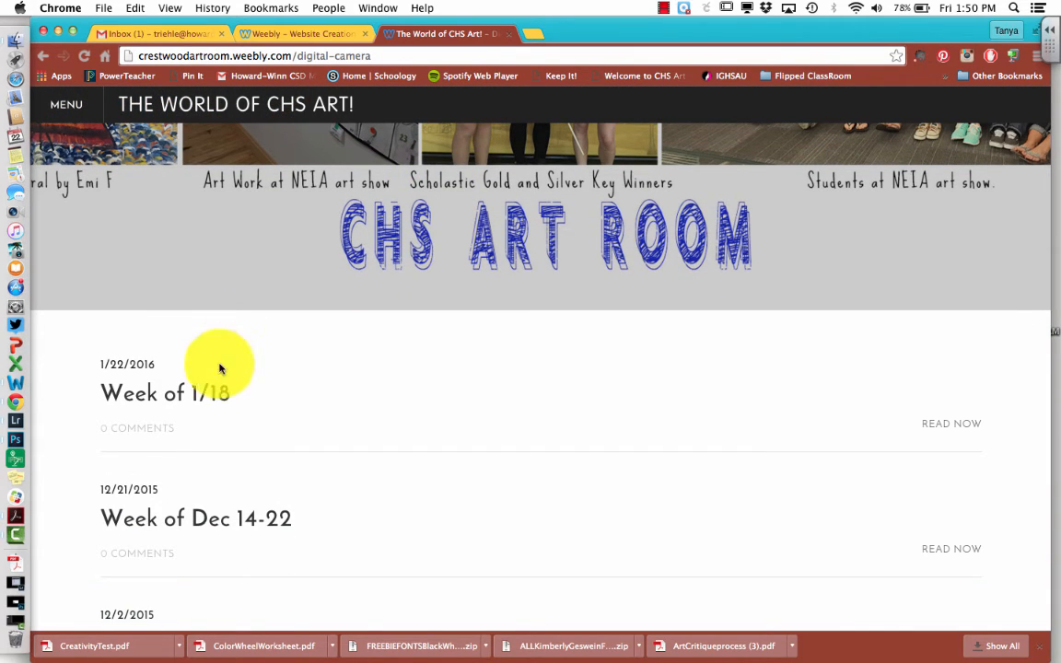
- Open the 'Week of 1/18' post and scroll down to the Bubble Photos! list
left_click(210, 394)
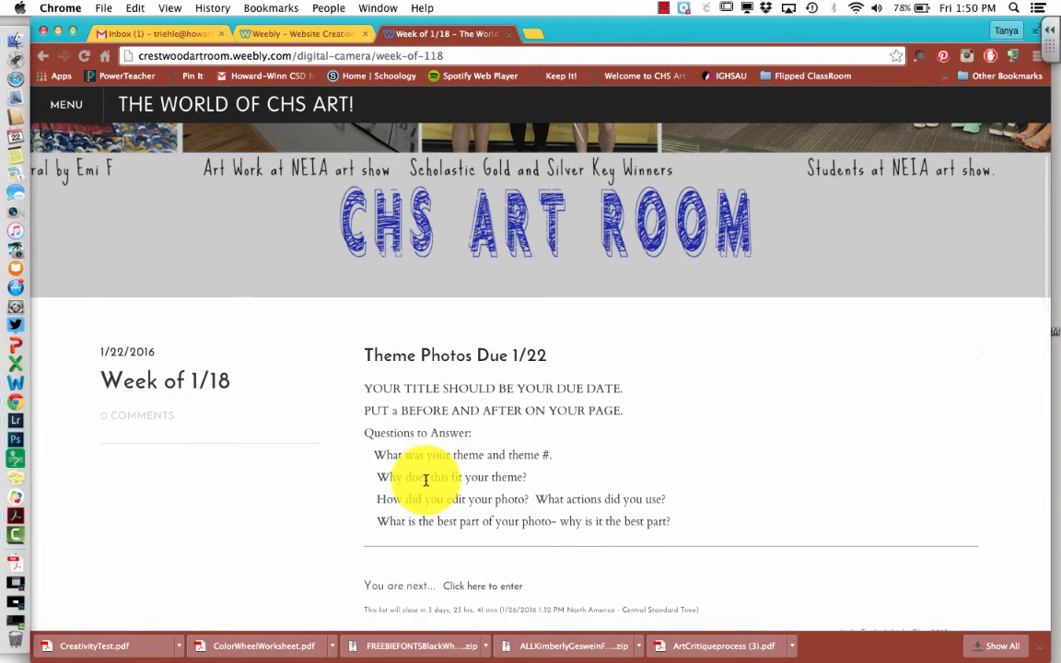
scroll(426, 540, "down", 5)
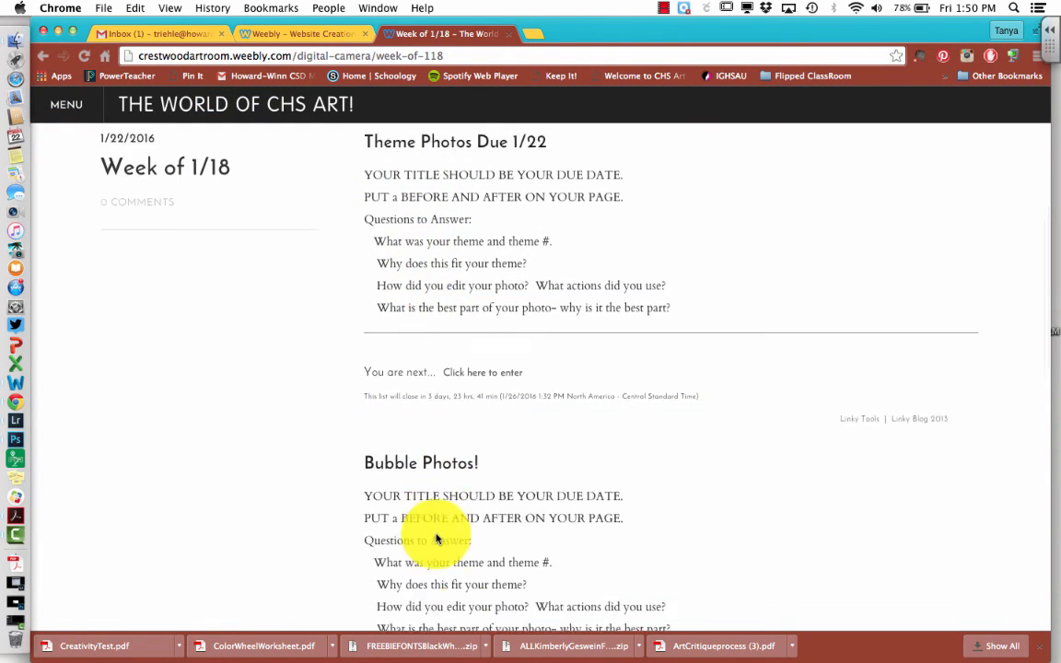
scroll(436, 534, "down", 2)
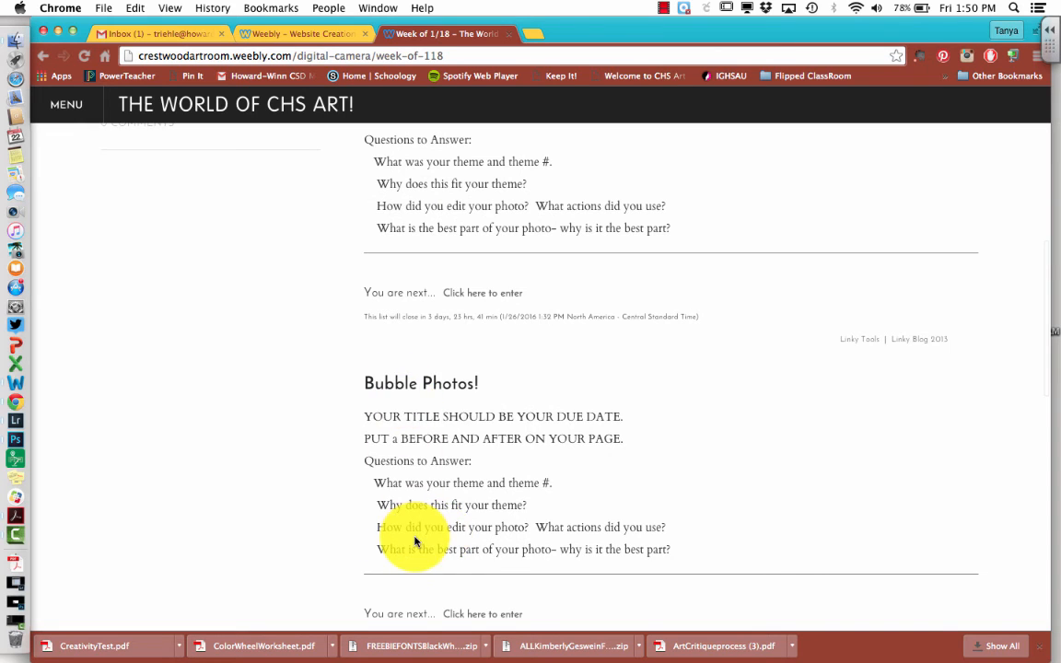
scroll(414, 539, "down", 2)
scroll(455, 422, "down", 2)
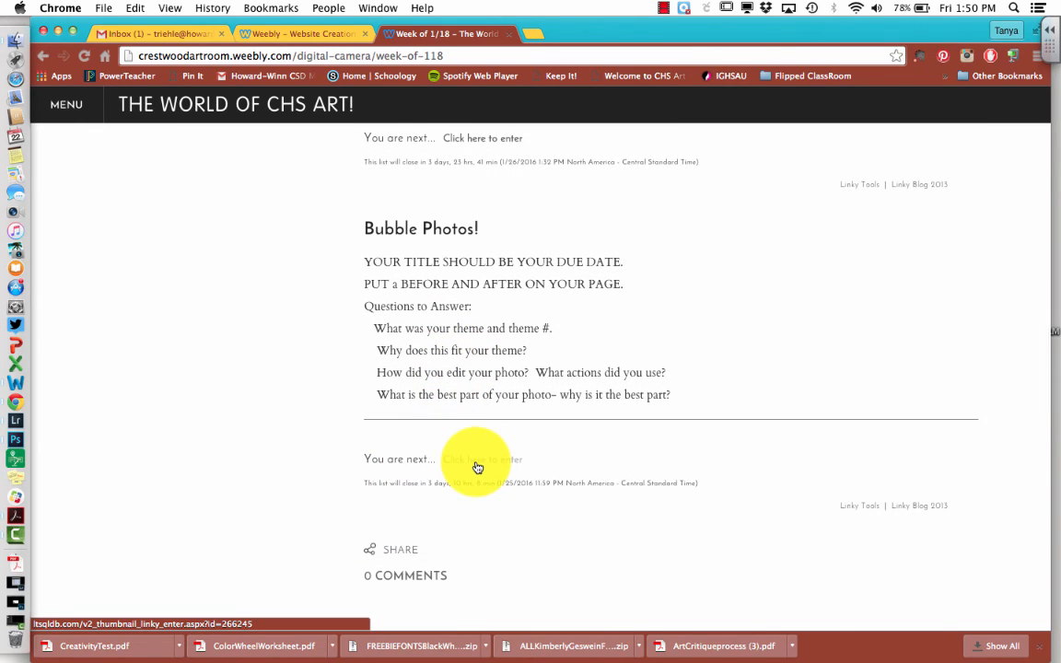
- Start a new Bubble Photos! entry linking to practicedc.weebly.com/bubbles.html
left_click(477, 467)
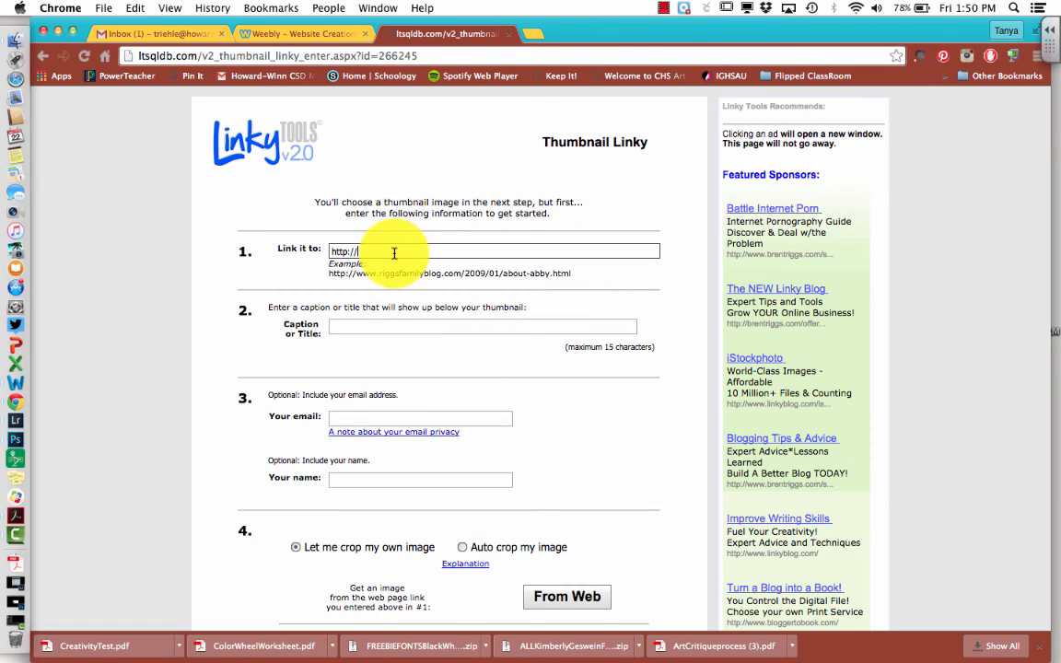
triple_click(394, 252)
key("super+v")
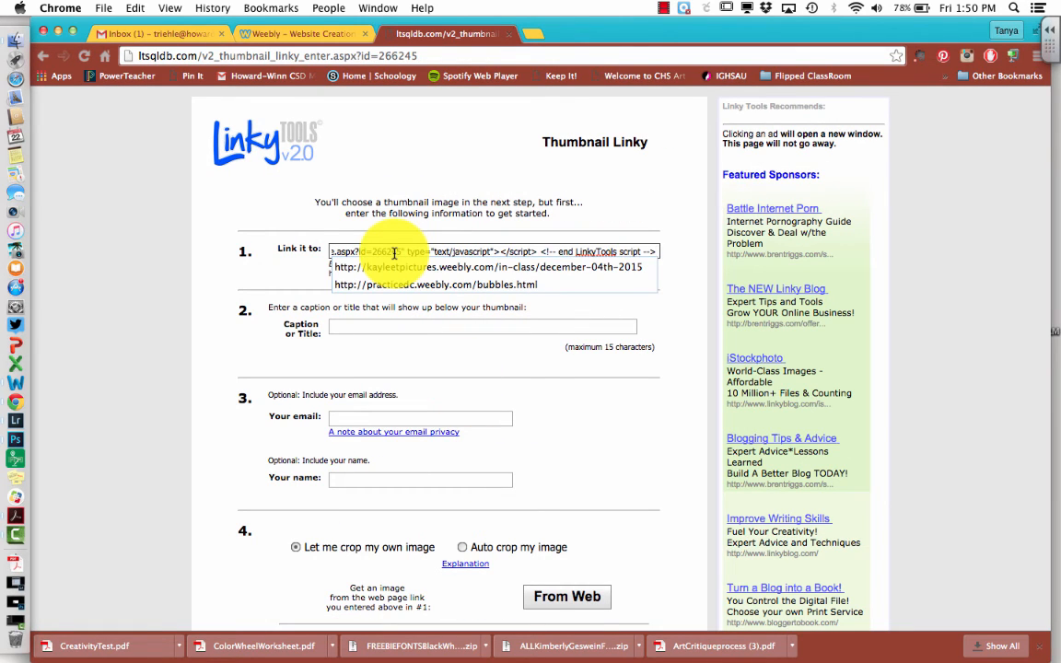
key("super+z")
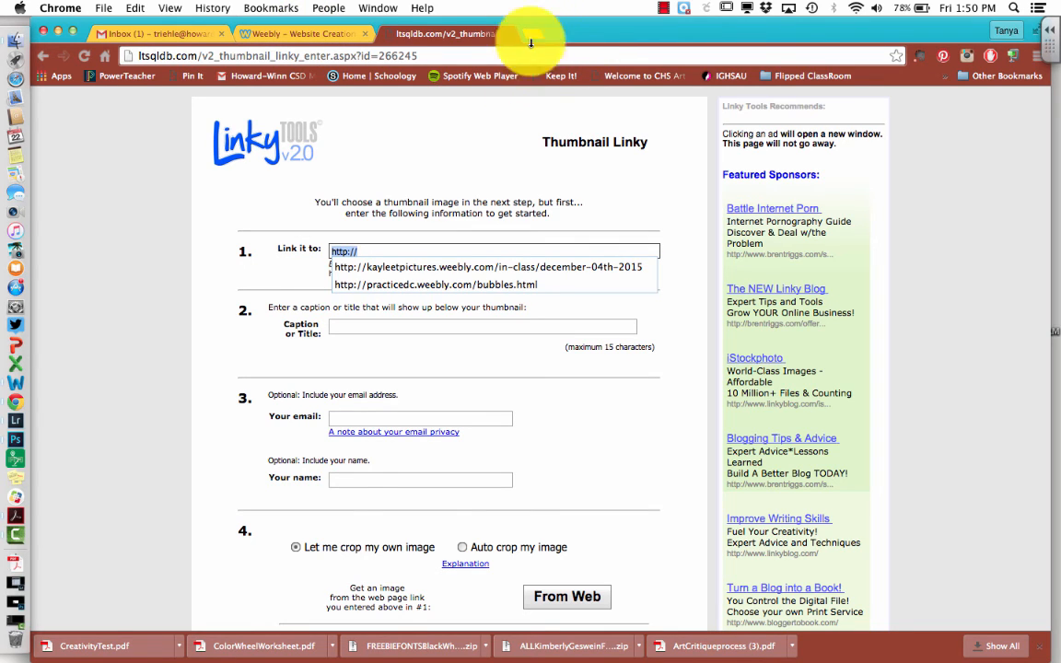
left_click(485, 285)
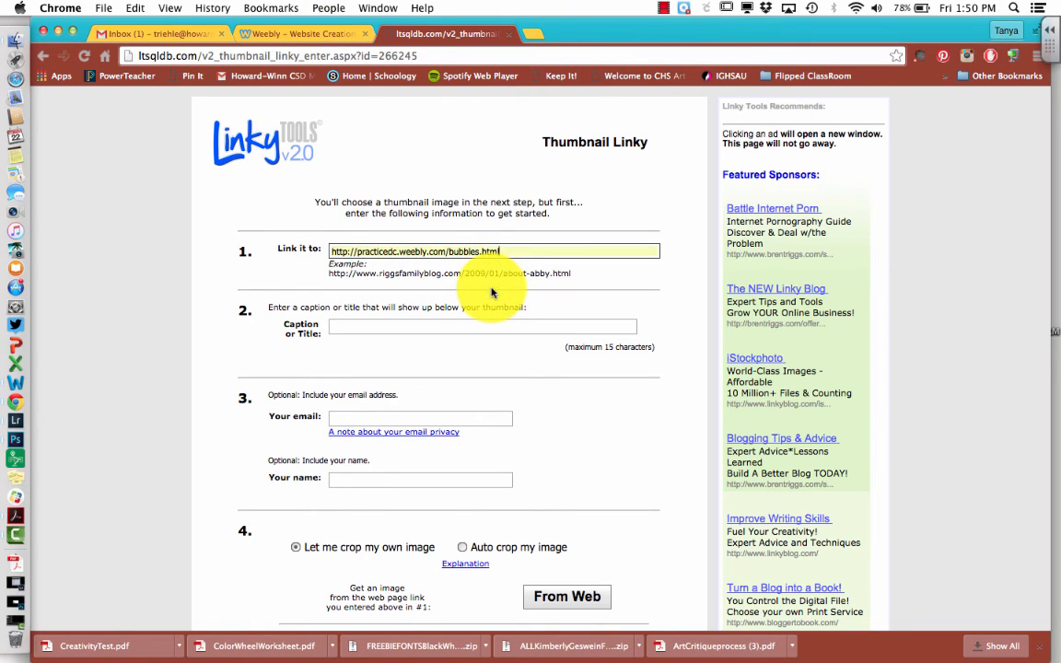
- Enter the teacher's name as the caption and in the Your name field
left_click(456, 328)
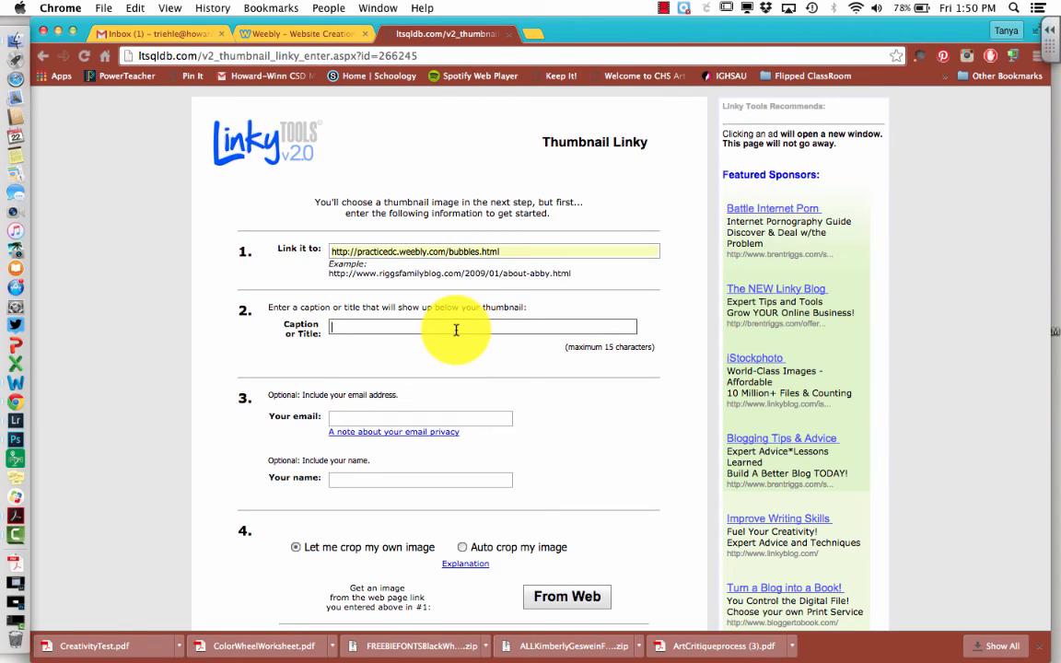
type("Mrs.")
key("BackSpace")
key("BackSpace")
key("BackSpace")
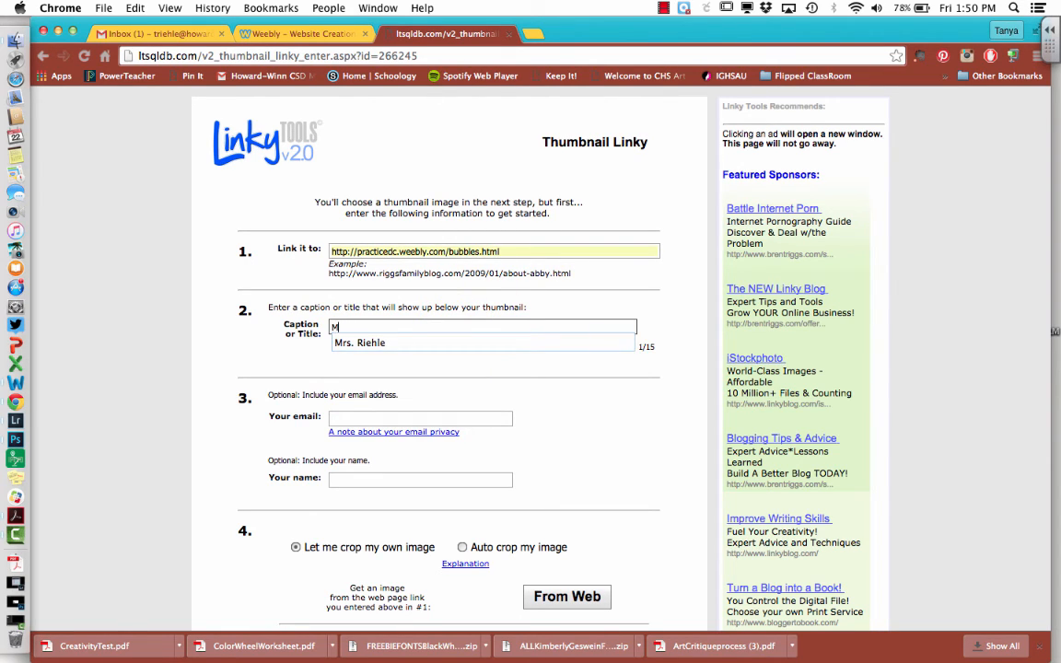
type("rs. Riehle")
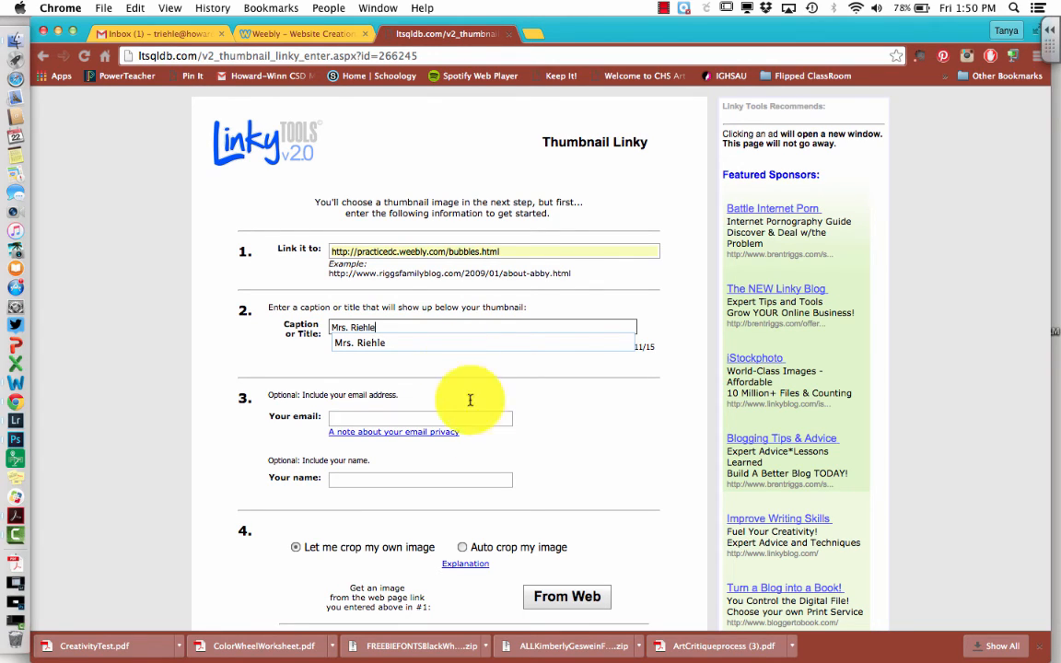
left_click(480, 481)
type("Tanya Riehle")
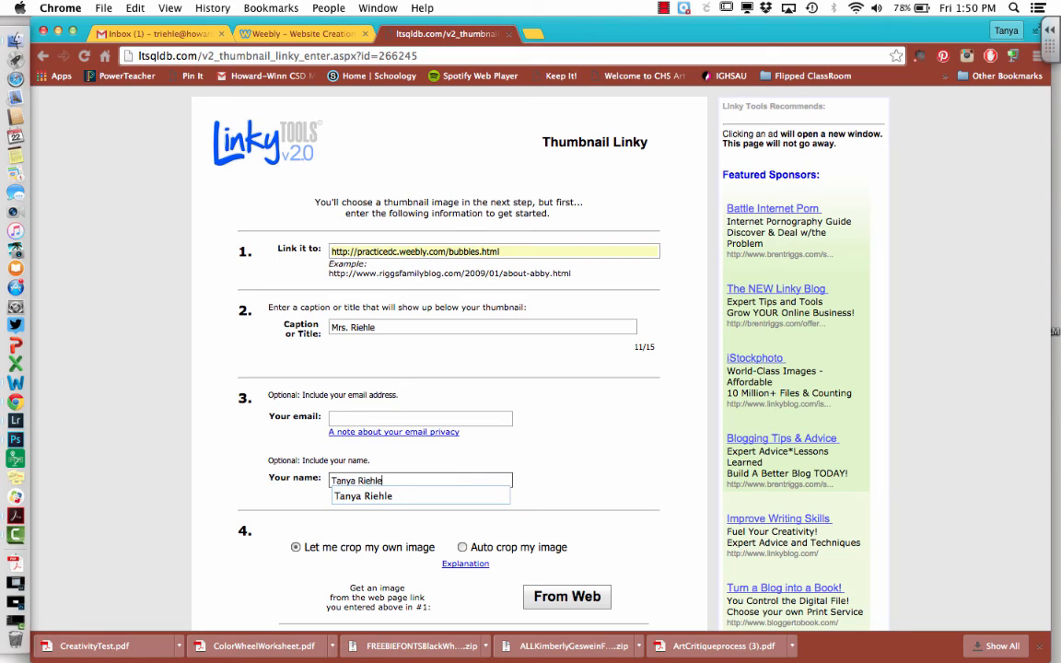
left_click(635, 438)
scroll(633, 440, "down", 4)
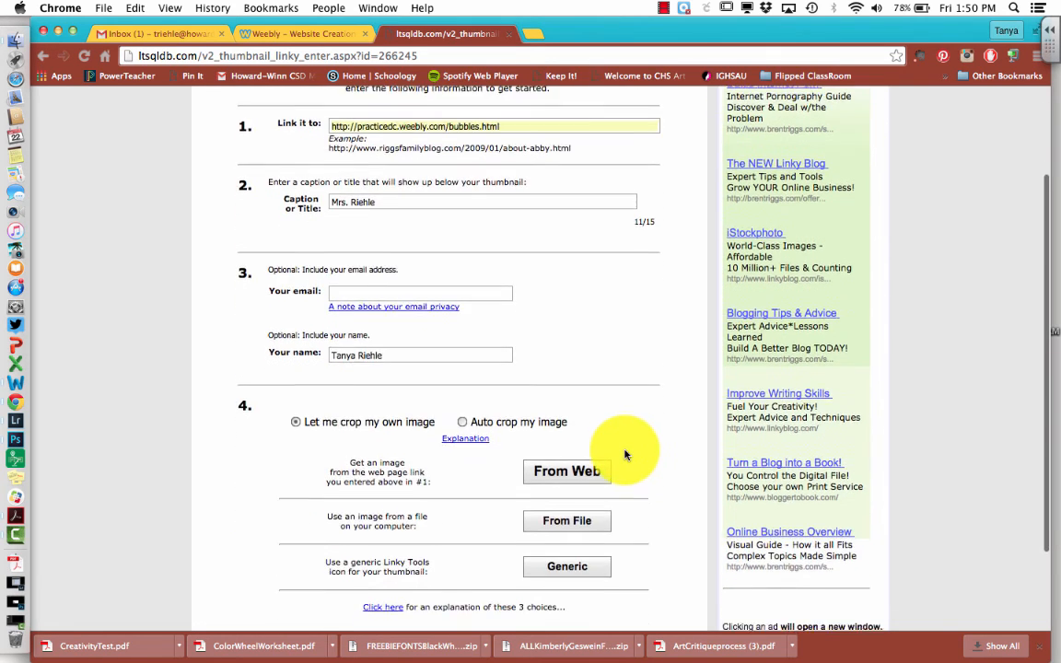
scroll(625, 454, "down", 1)
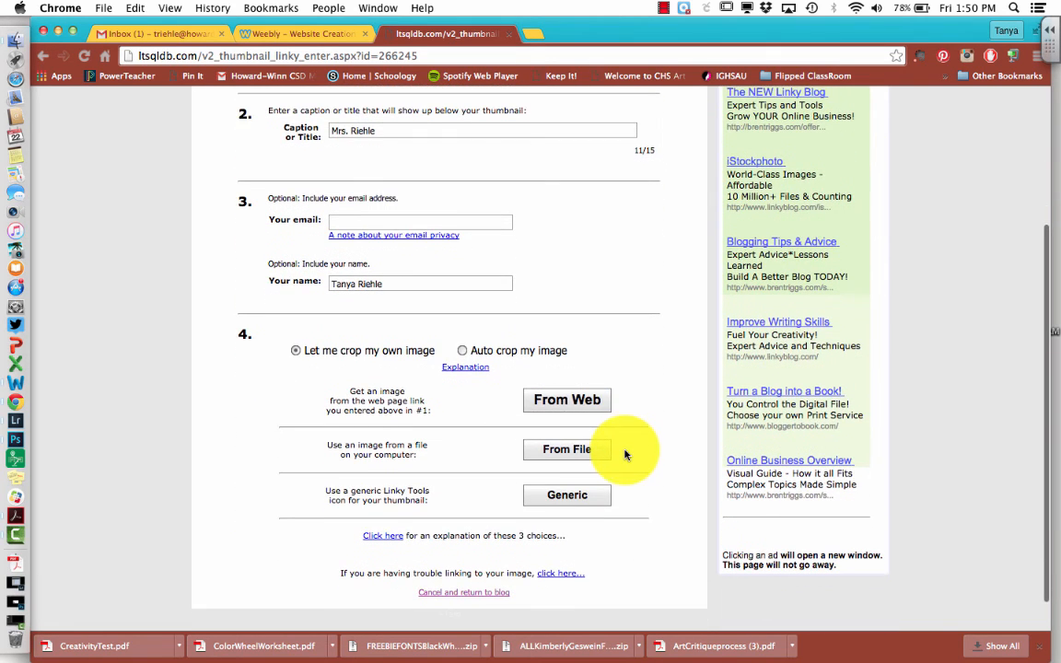
- Choose the first bubble photo from the web page as thumbnail, crop it slightly, and submit
left_click(592, 406)
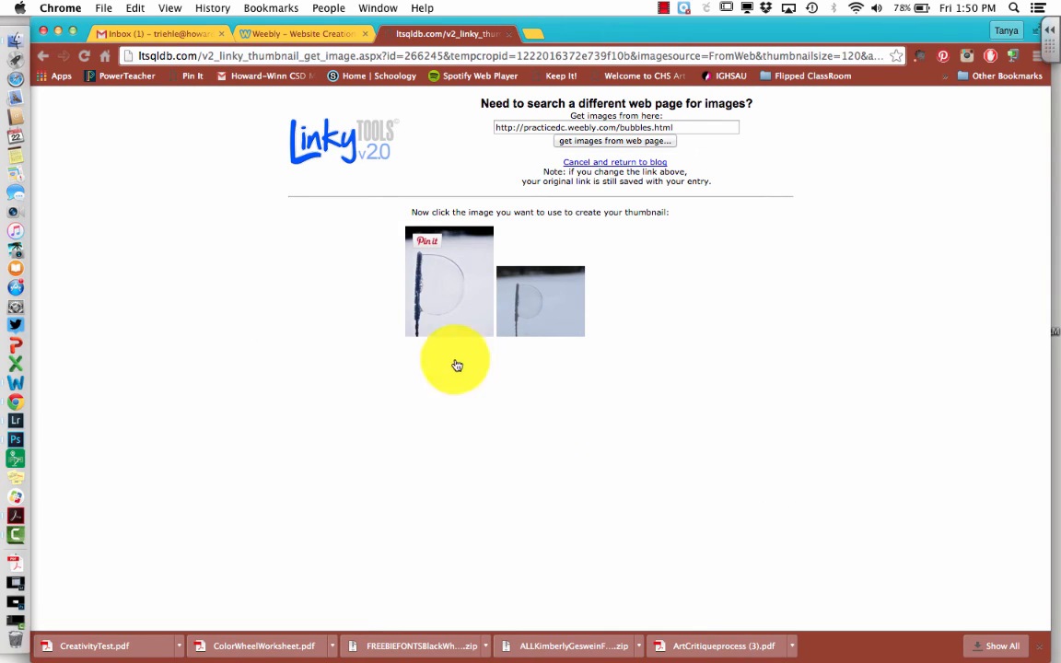
left_click(453, 301)
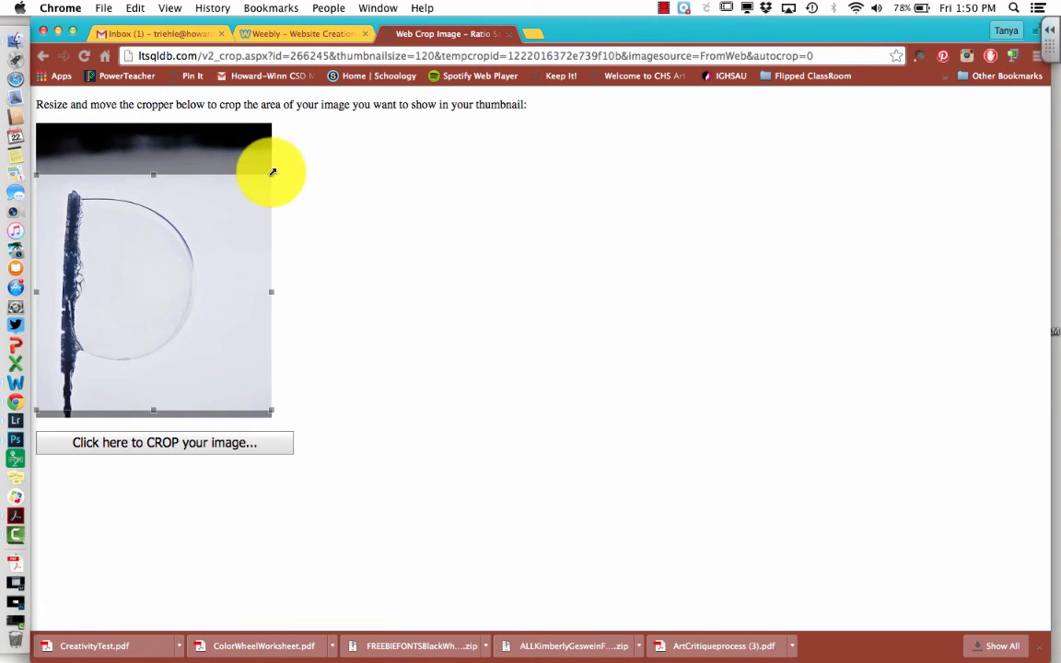
left_click_drag(272, 173, 269, 177)
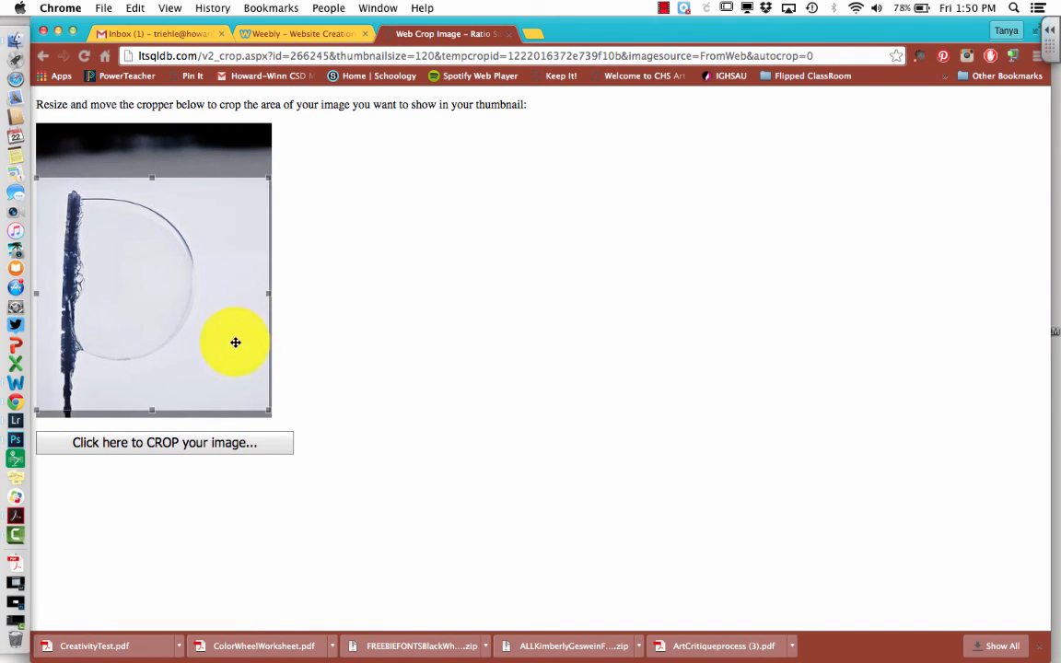
left_click(202, 448)
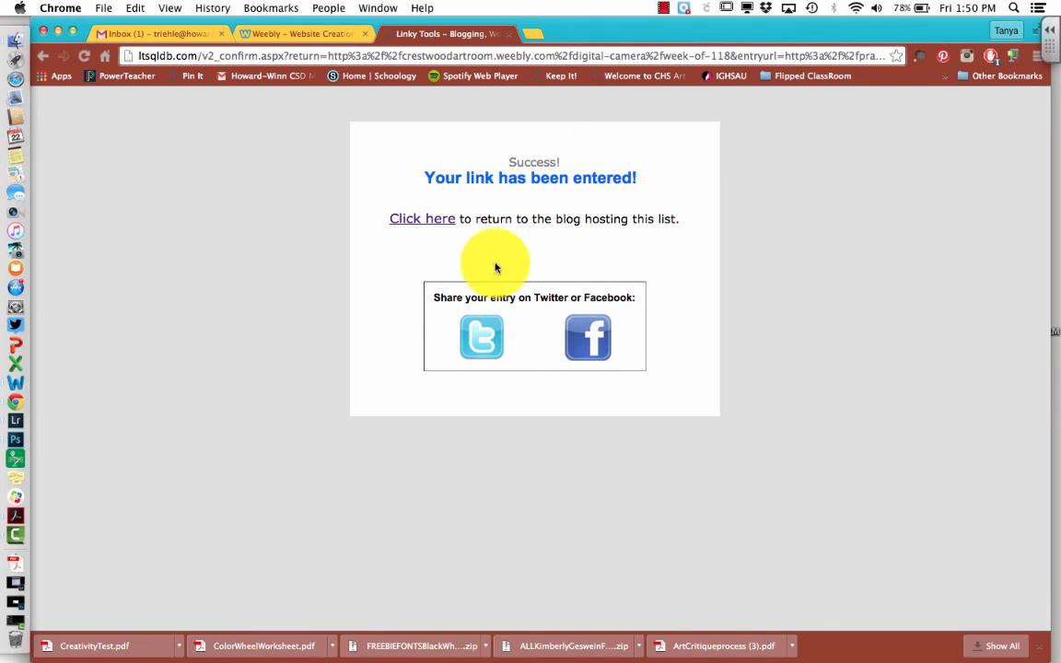
- Go back to the Week of 1/18 post and confirm the bubble thumbnail under Bubble Photos!
left_click(440, 219)
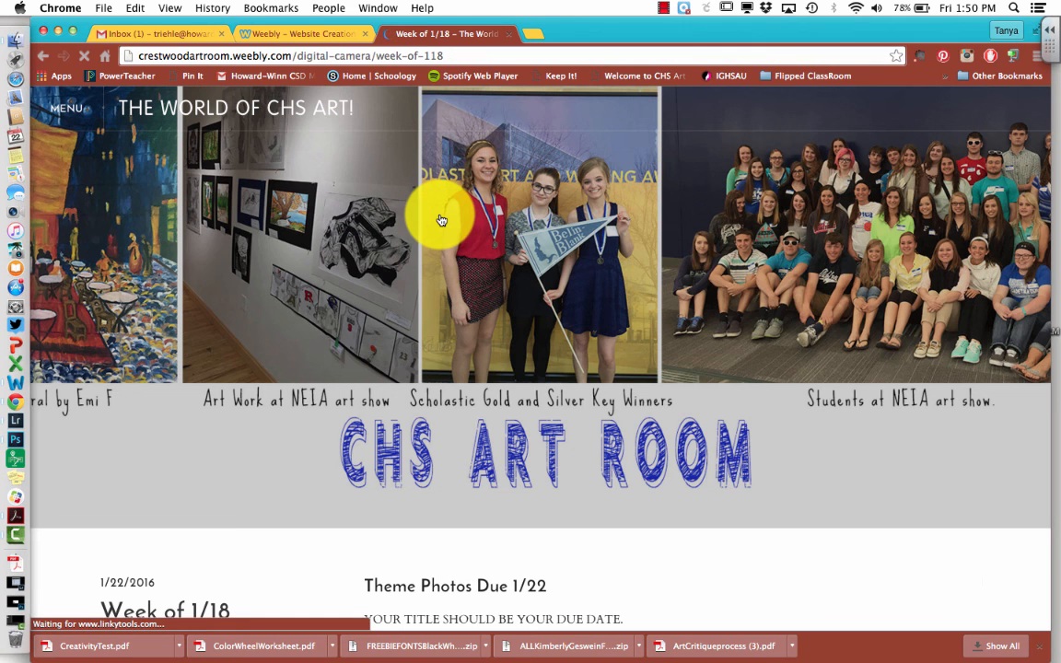
scroll(473, 386, "down", 5)
scroll(477, 391, "down", 3)
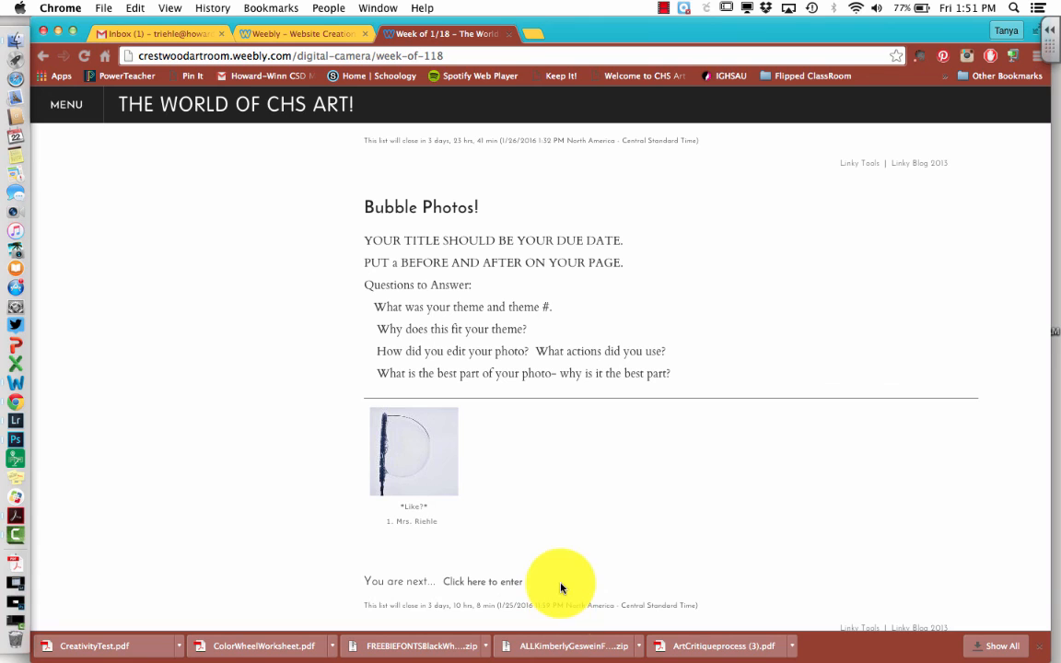
scroll(560, 442, "up", 5)
scroll(560, 446, "up", 3)
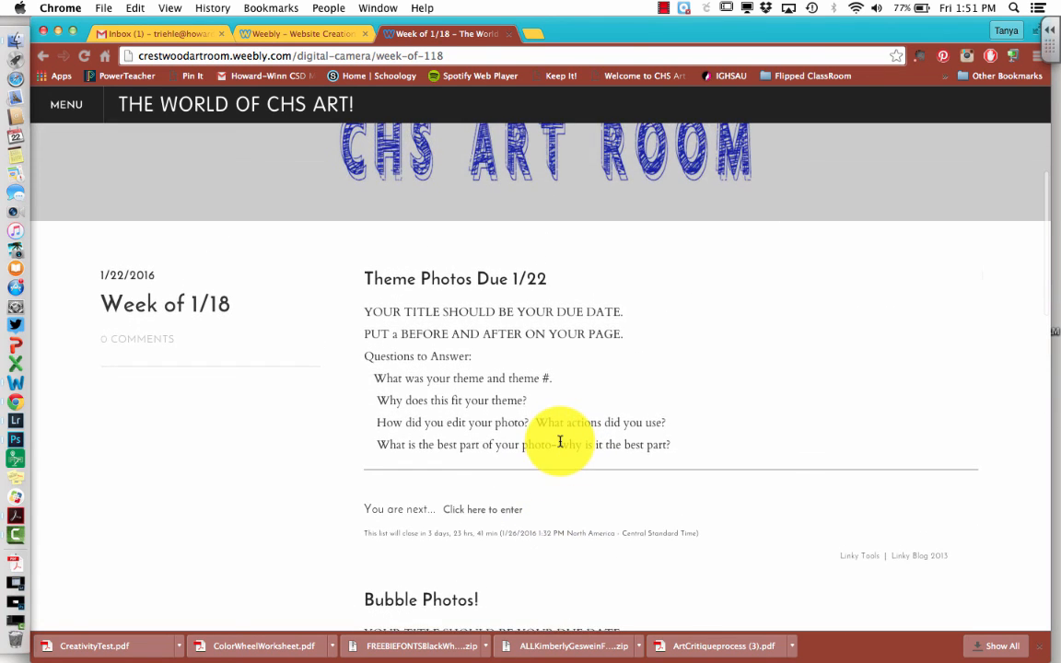